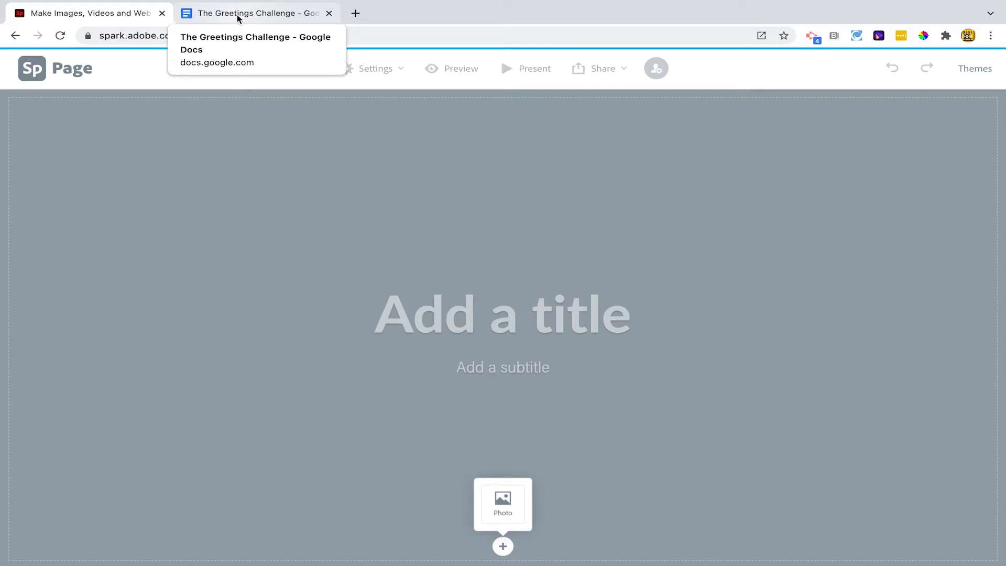
Copy the line "Hola, buenas tardes. ¿Cómo te llamas?" from the Google Docs document and return to the Adobe Spark page
left_click(238, 18)
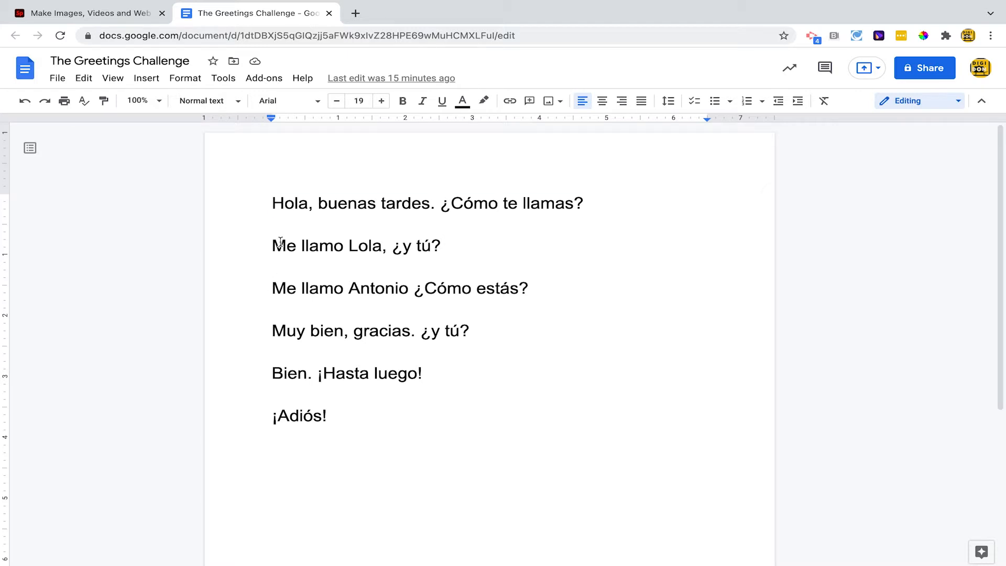
triple_click(280, 202)
left_click(110, 15)
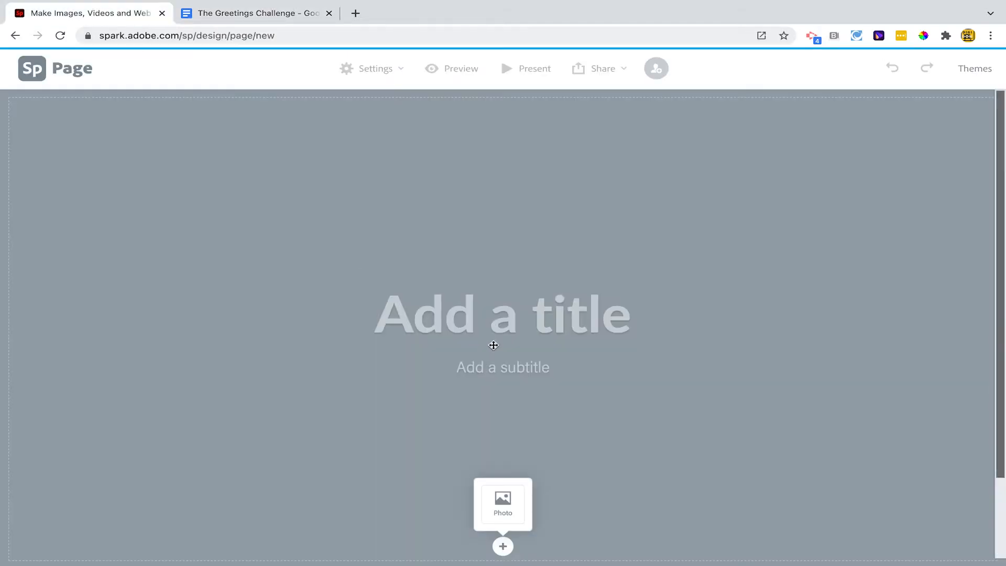
Title the page "The Greetings Challenge" and enter the author's full name as the subtitle
left_click(485, 329)
type("The Greetings Challenge")
key("Return")
type("Dom")
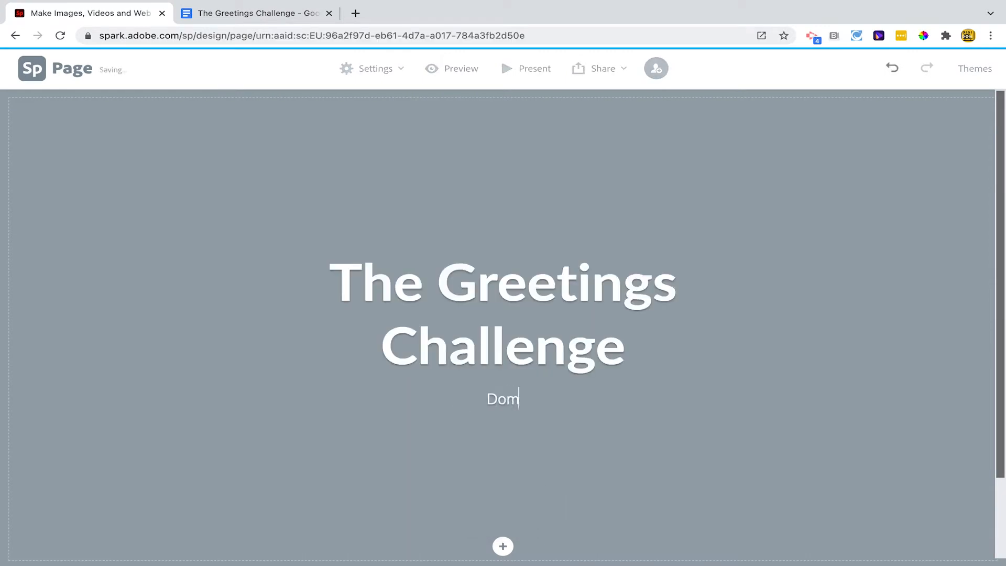
type(" Traynor")
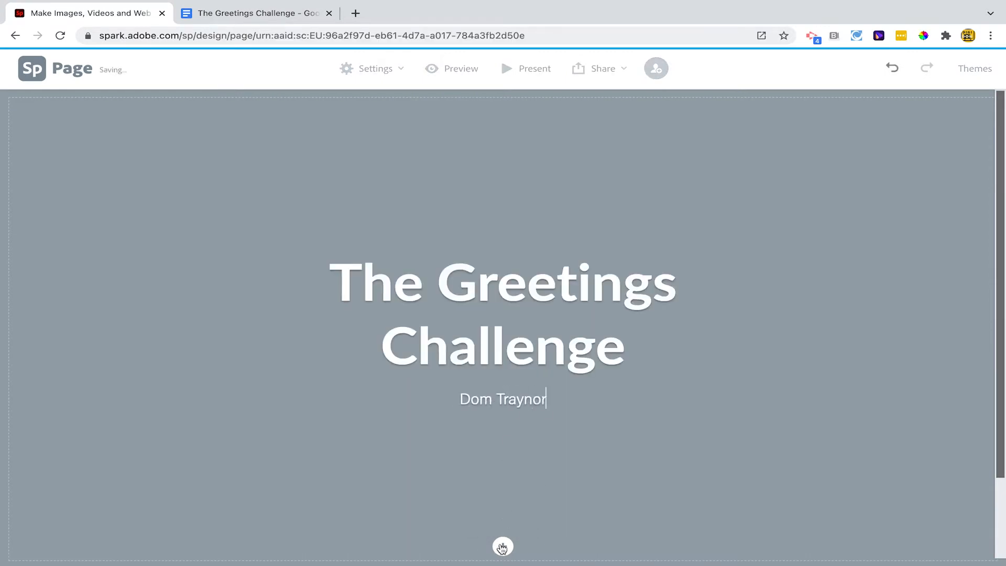
Search the free photos for "shake hands" and set the outdoor handshake with papers as the title background
mouse_move(501, 548)
left_click(503, 498)
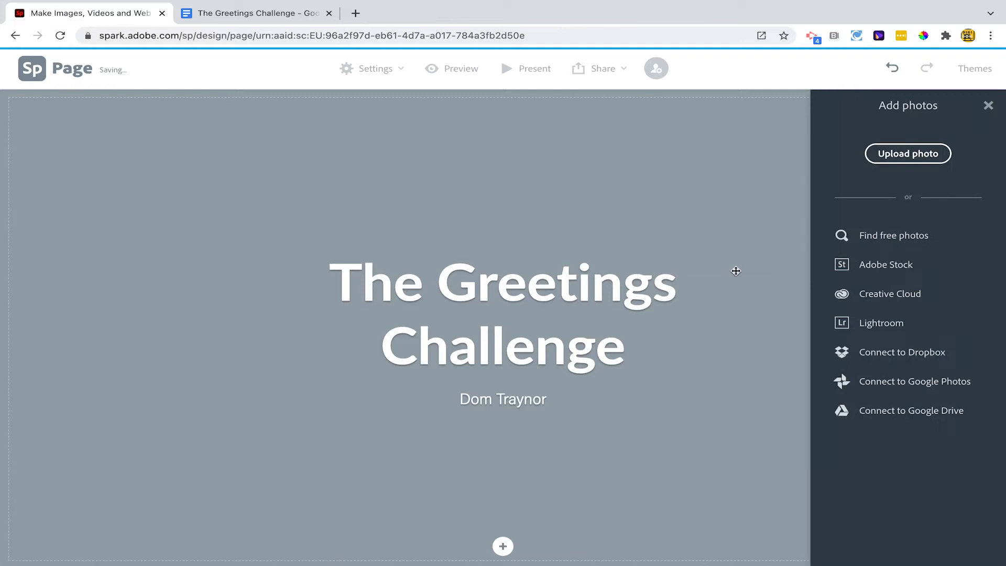
left_click(897, 239)
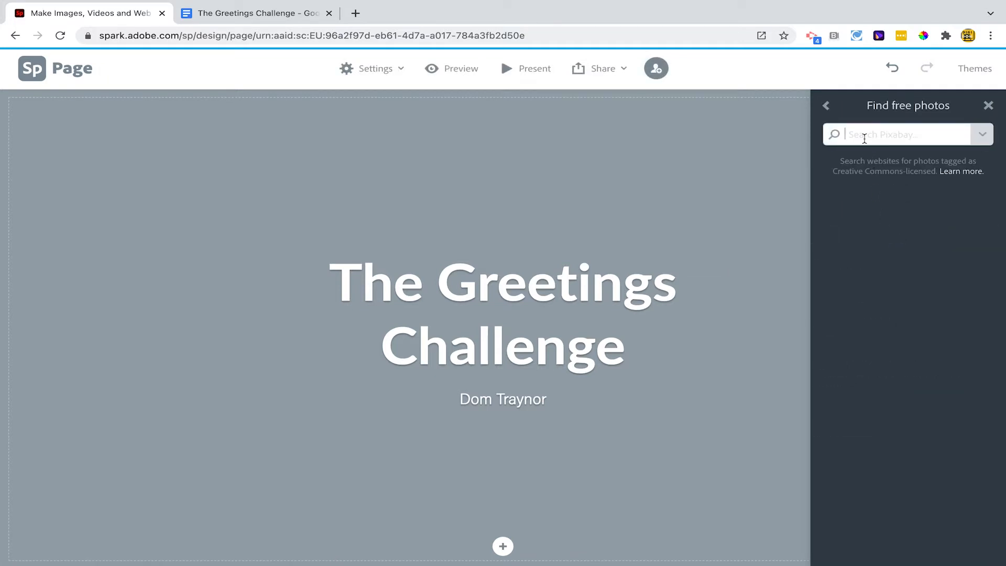
type("shake hands")
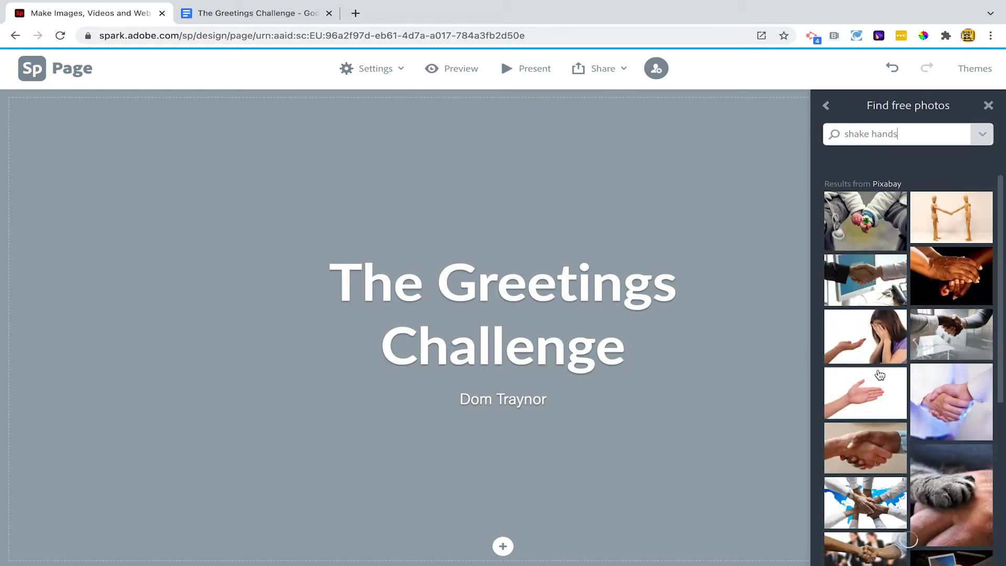
scroll(933, 424, "down", 5)
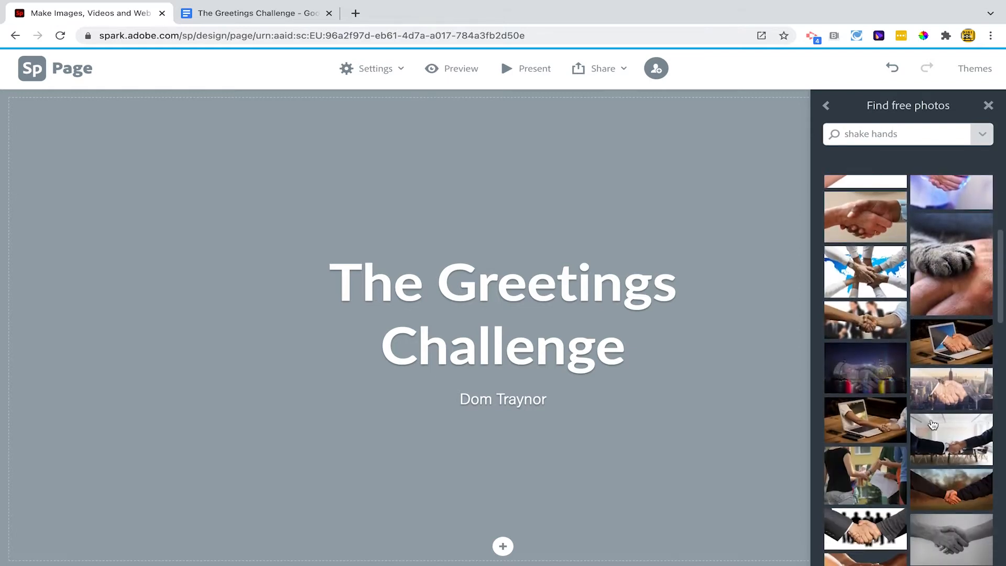
left_click(870, 467)
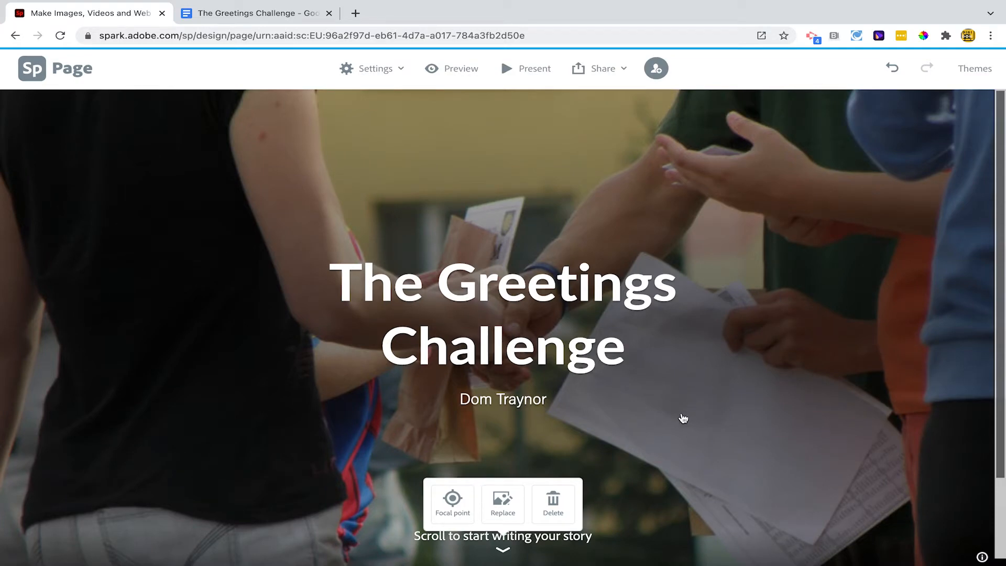
Replace the title background with the photo of a handshake in front of a wall of portrait drawings
left_click(503, 499)
scroll(880, 470, "down", 5)
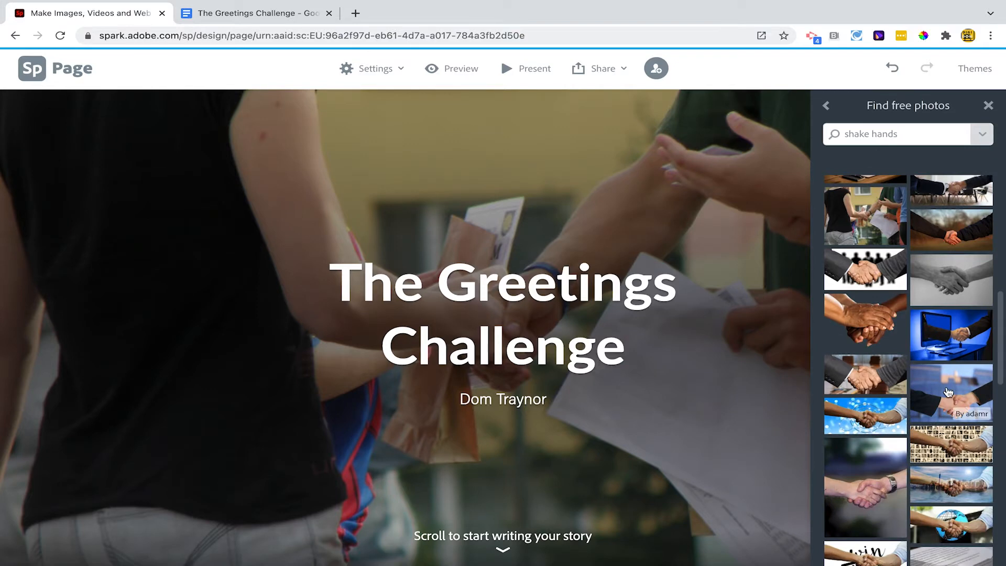
left_click(951, 443)
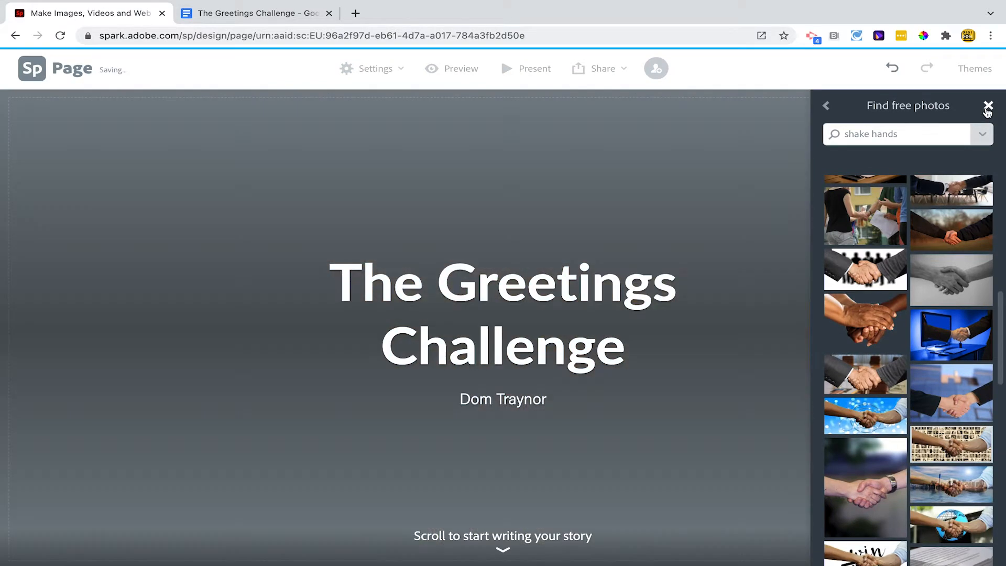
left_click(988, 107)
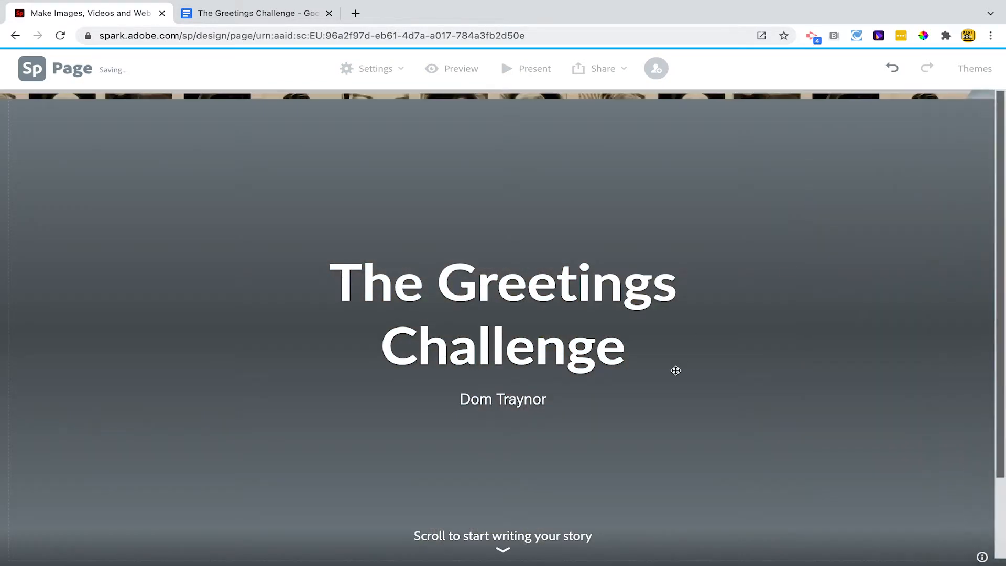
Add a split layout section below the title and paste the copied greeting line as text in its empty half
scroll(590, 499, "down", 1)
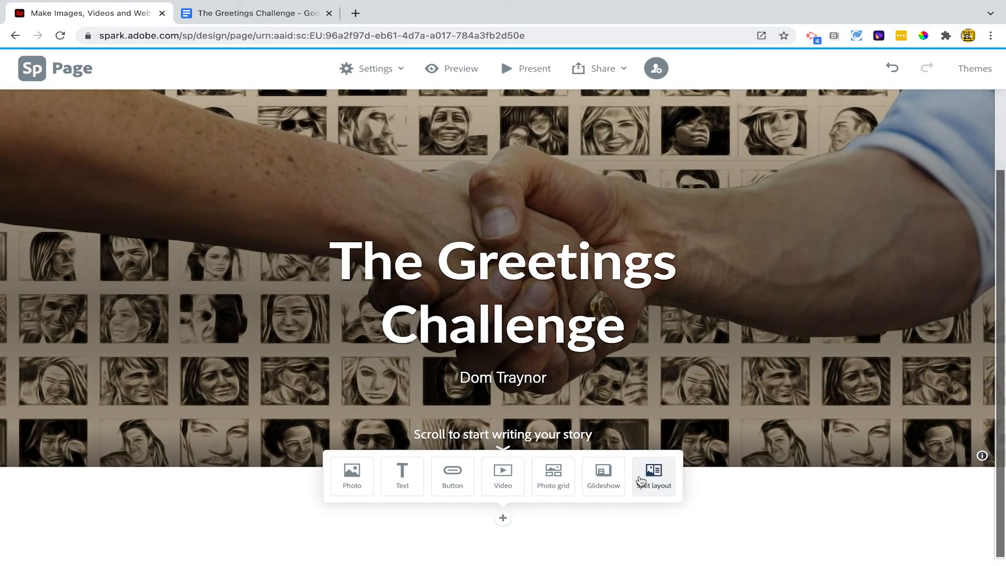
left_click(641, 481)
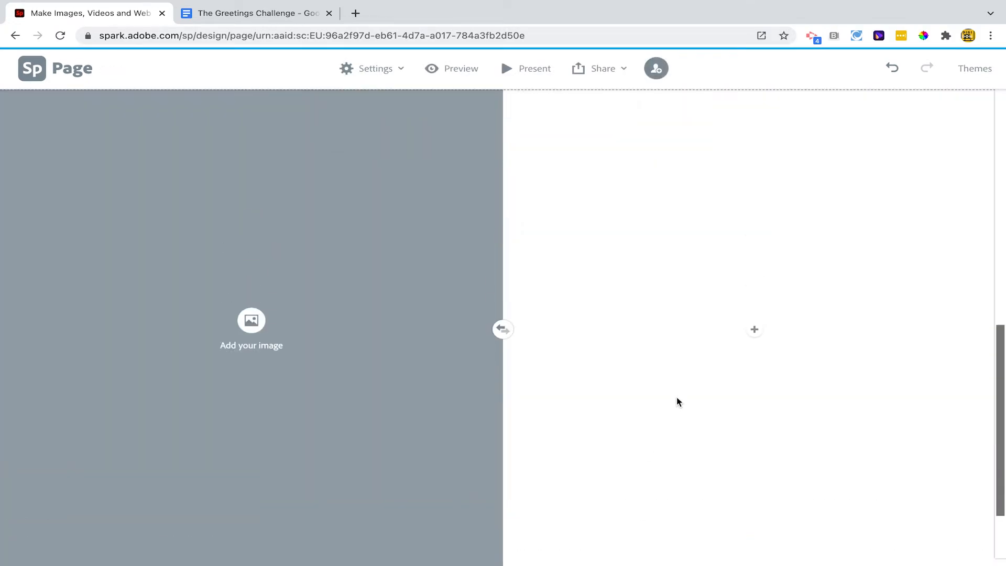
left_click(754, 329)
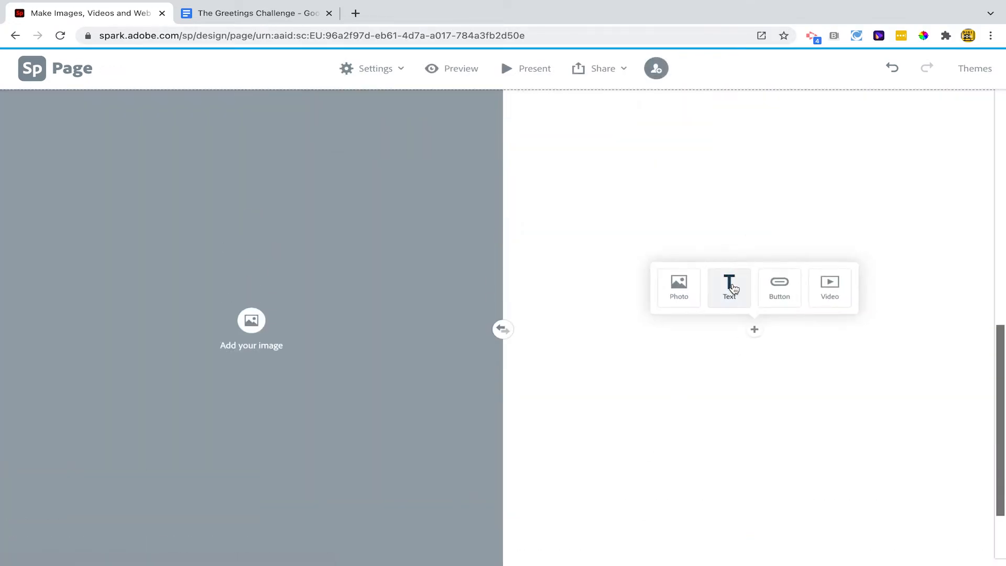
left_click(732, 287)
type("Hola, buenas tardes. ¿Cómo te llamas?")
Format the greeting as H1 and split "¿Cómo te llamas?" off into its own H1 heading
left_click(682, 330)
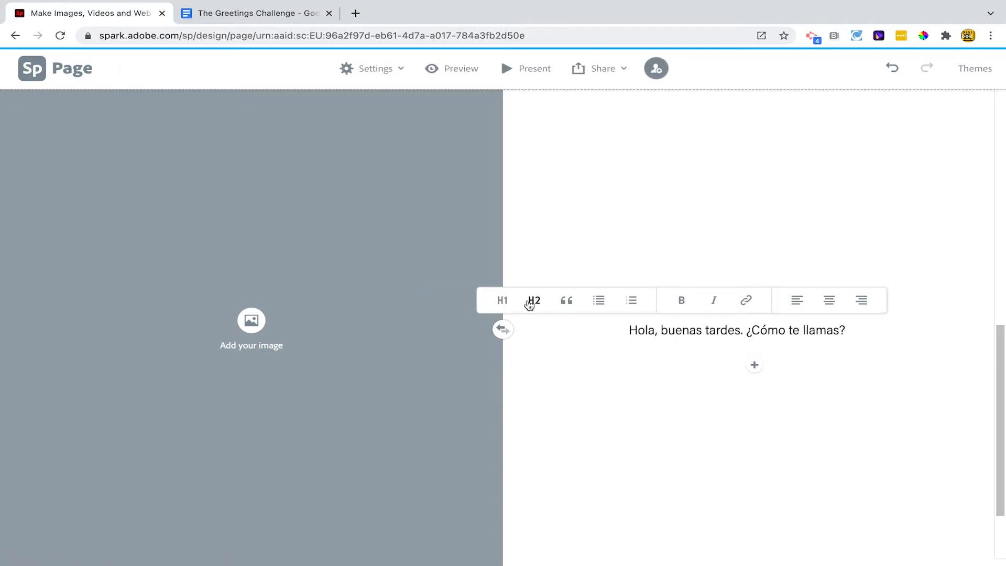
left_click(501, 299)
left_click(744, 330)
key("Return")
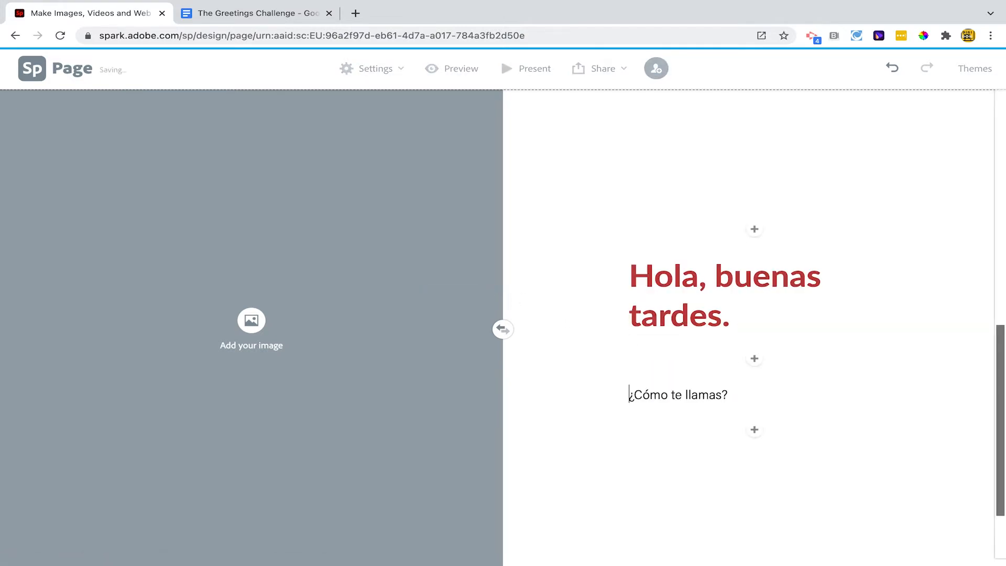
left_click(511, 364)
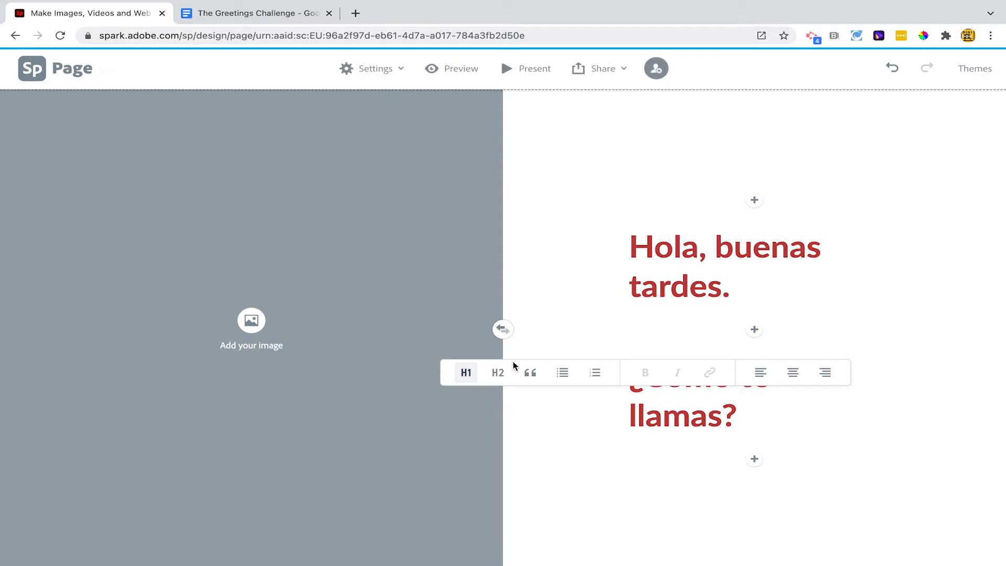
left_click(555, 311)
Search the free photos for "hello" and fill the split layout's image half with the rainy window photo reading "Hello!"
left_click(256, 325)
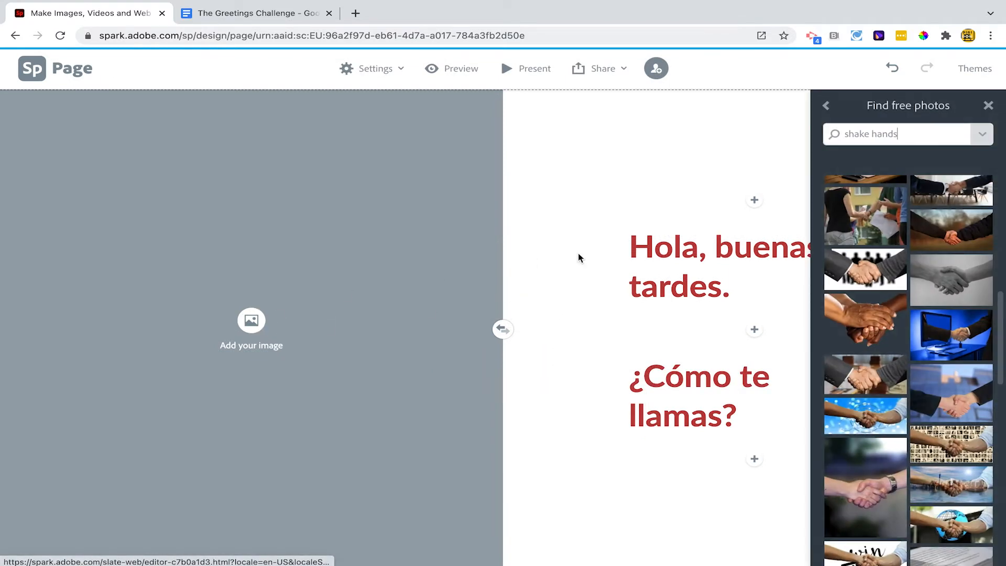
triple_click(858, 140)
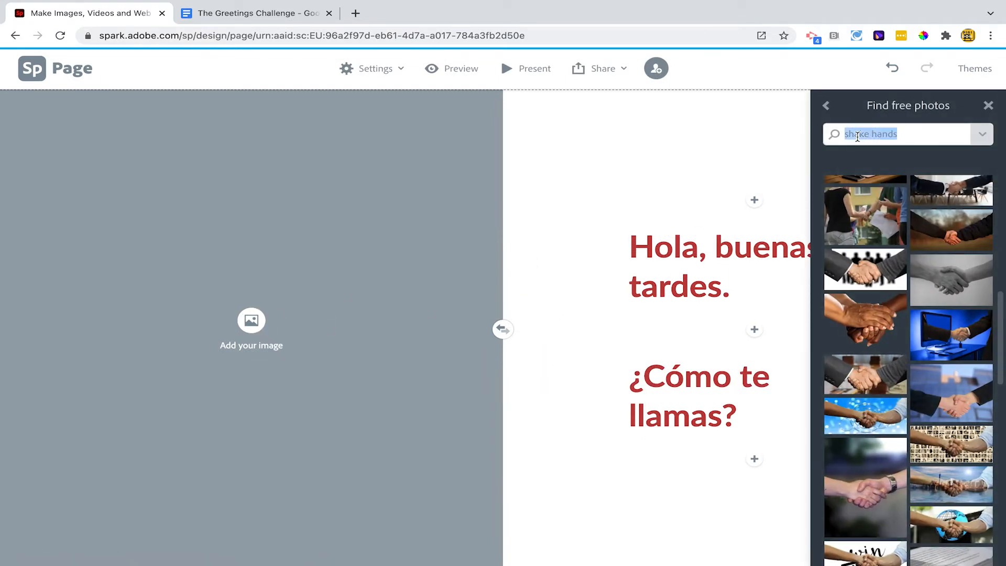
type("hello")
key("Return")
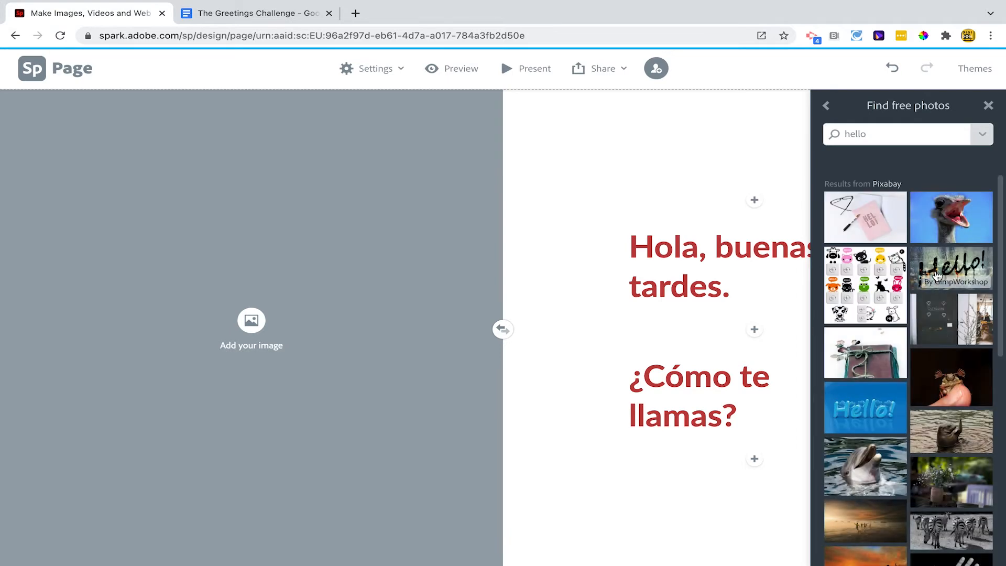
left_click(951, 281)
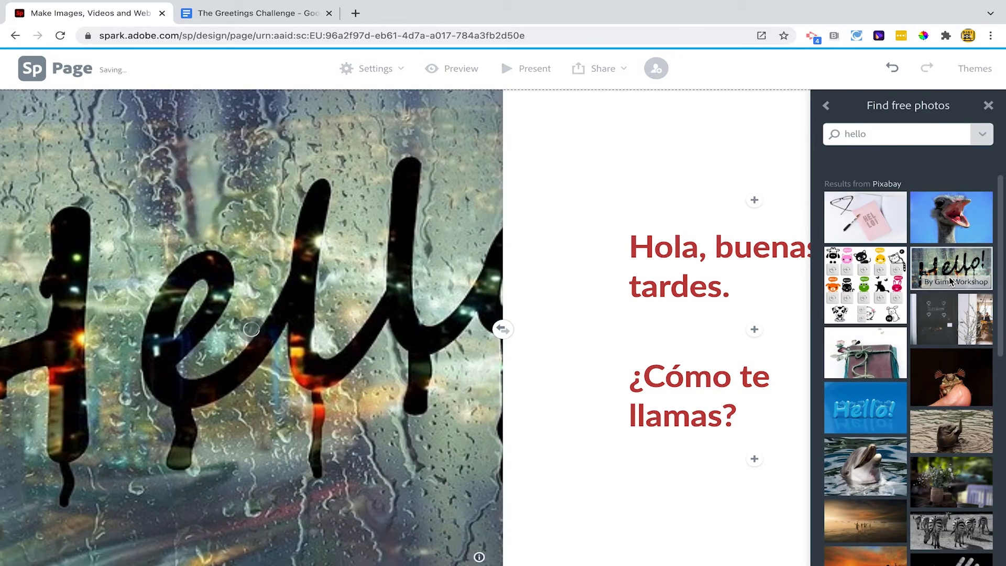
Change the split layout's image to the photo of the orange Hello mug and phone
scroll(917, 445, "down", 4)
left_click(918, 453)
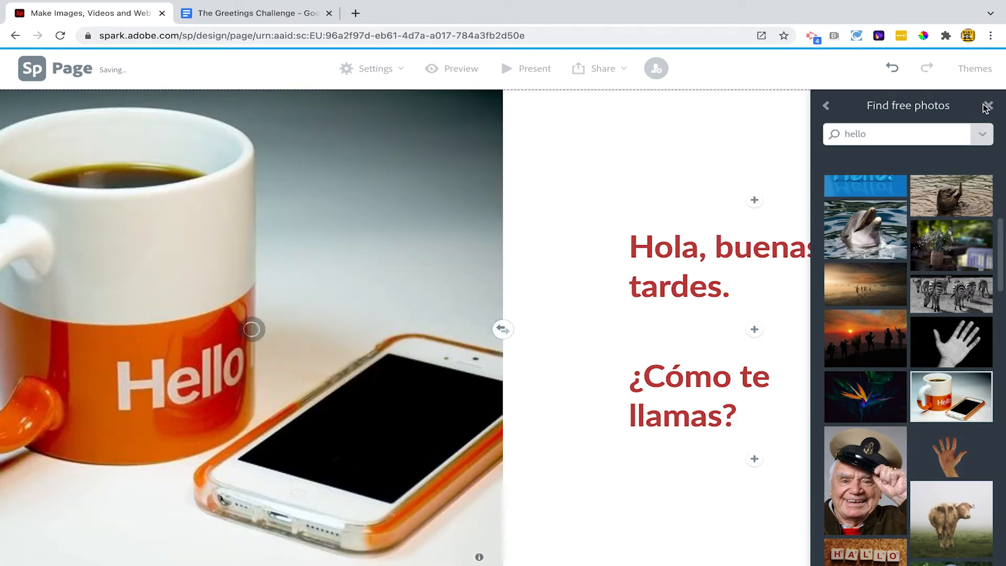
left_click(988, 108)
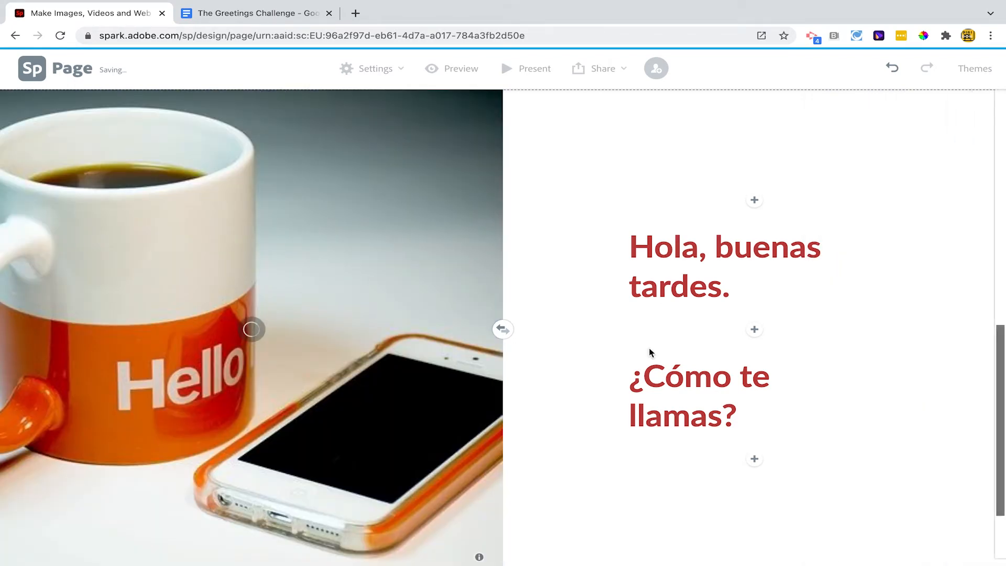
Add a second split layout below the first, and copy the second dialogue line from the Google Docs document
scroll(650, 352, "down", 2)
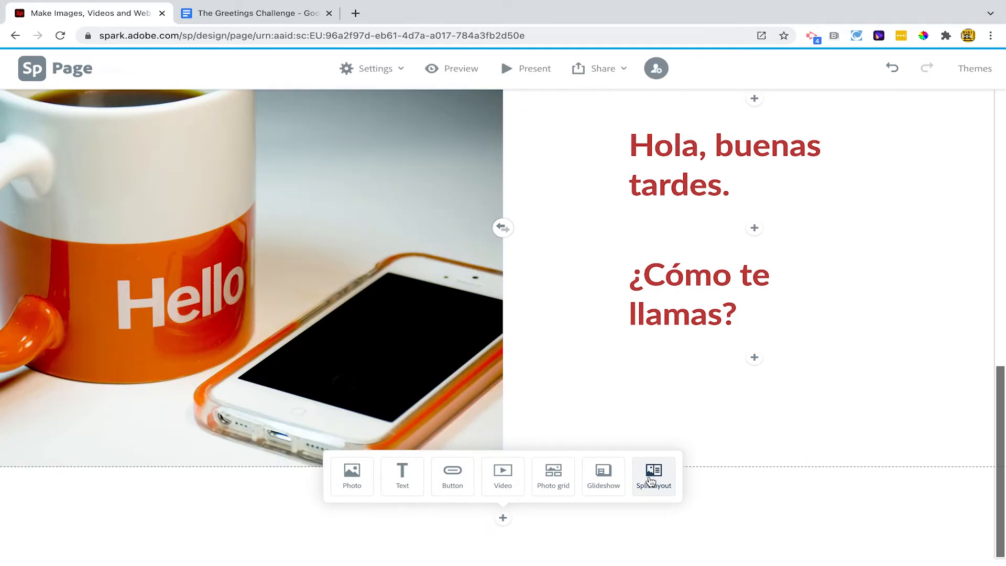
left_click(651, 478)
left_click(249, 16)
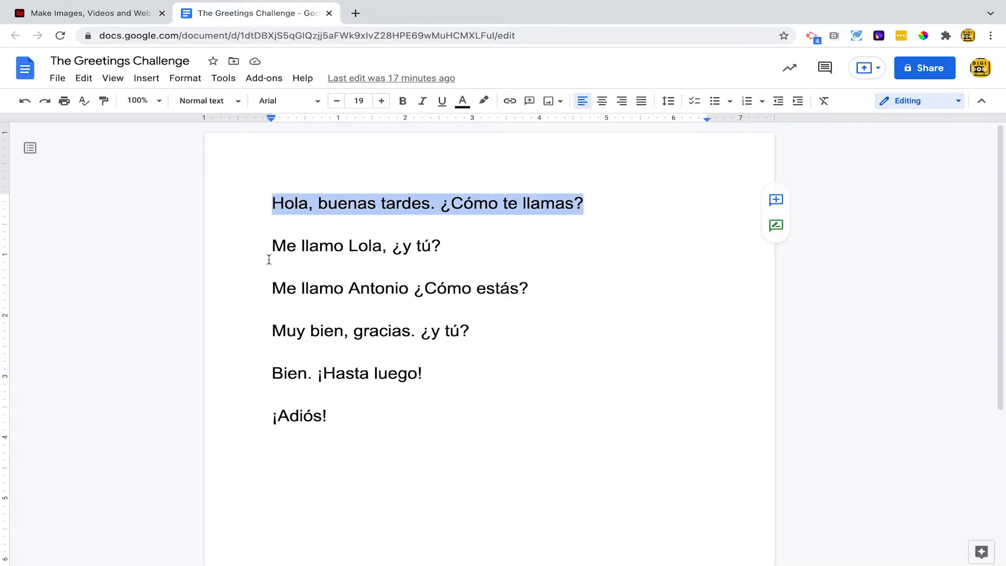
left_click(298, 246)
left_click_drag(297, 246, 439, 245)
key("ctrl+c")
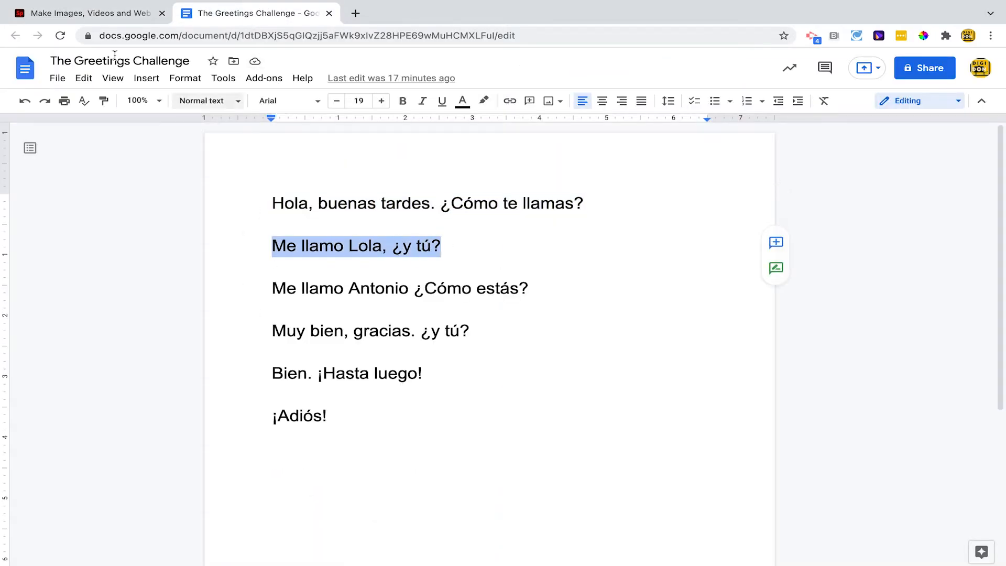
left_click(86, 13)
Paste the copied line as text in the new split layout and move "¿y tú?" into its own paragraph
left_click(248, 332)
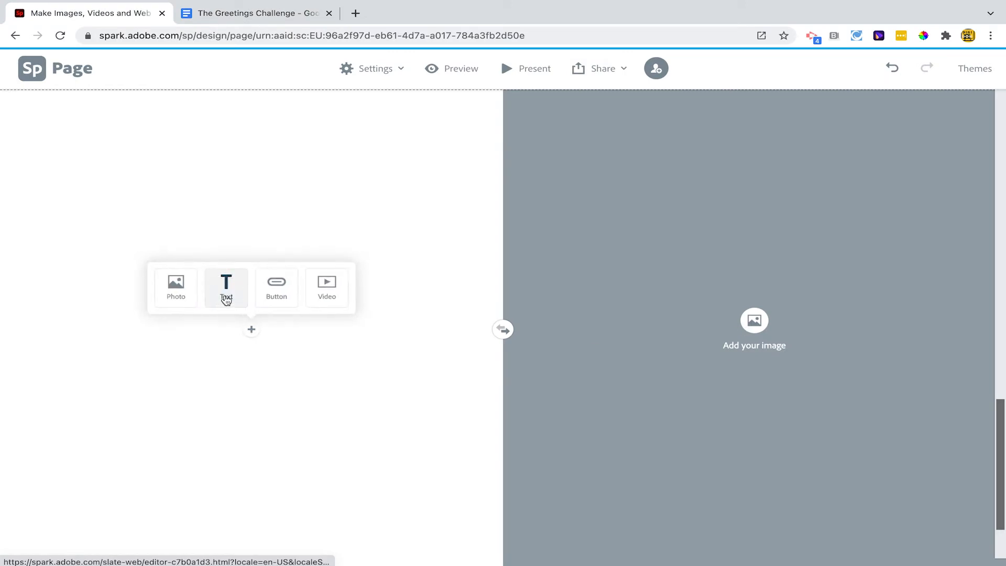
left_click(225, 296)
key("ctrl+v")
left_click(212, 330)
key("Return")
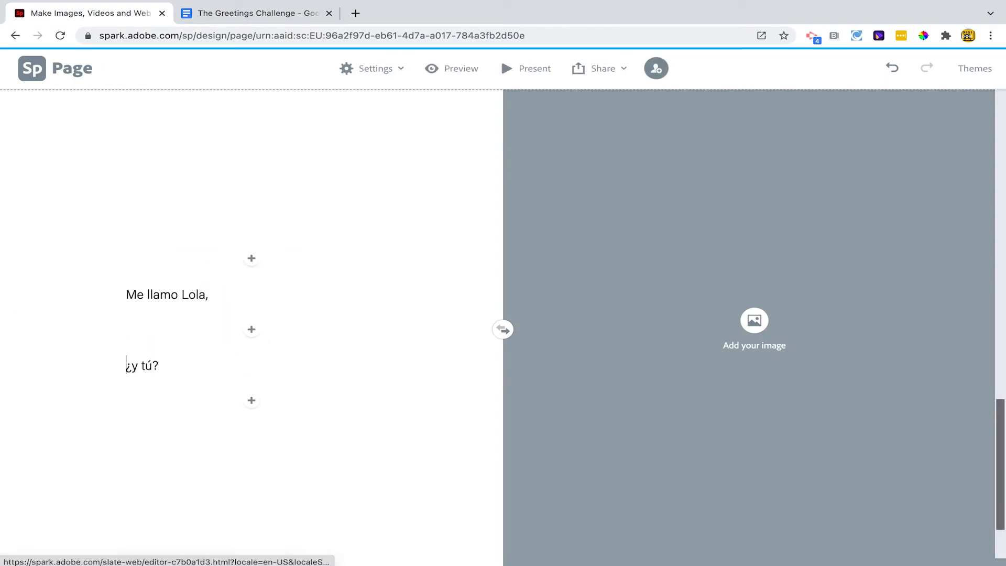
Format both paragraphs of the second split layout as H1 headings
left_click(223, 294)
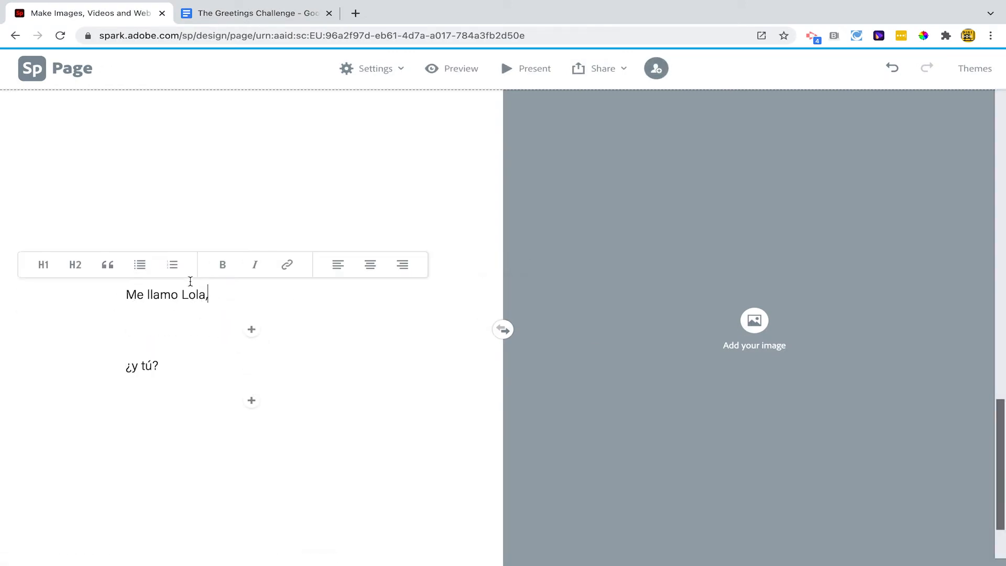
left_click(43, 265)
left_click(138, 375)
left_click(45, 335)
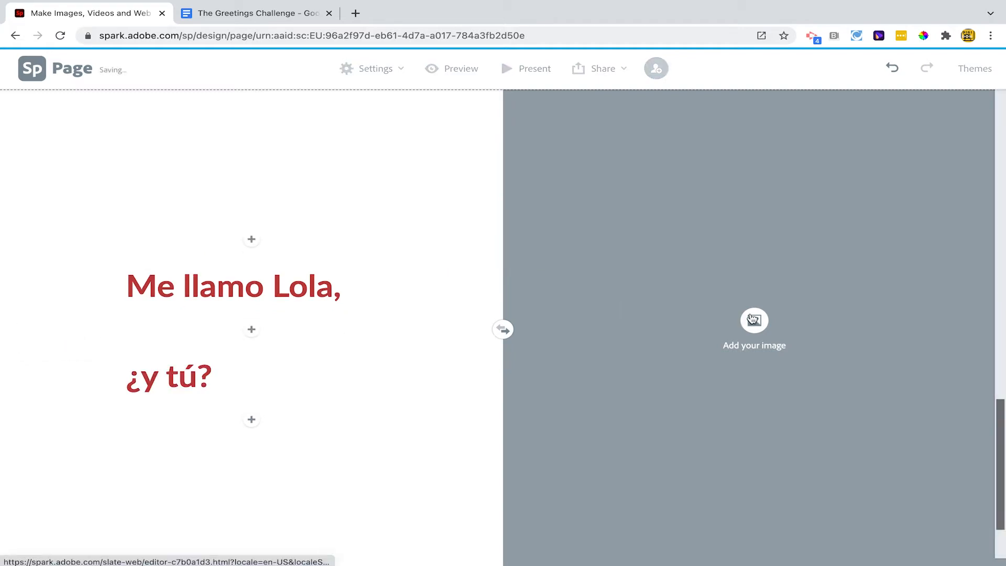
Search the free photos for "shake hands" and fill the second split layout's image half with the wooden mannequins shaking hands
left_click(755, 320)
left_click(858, 130)
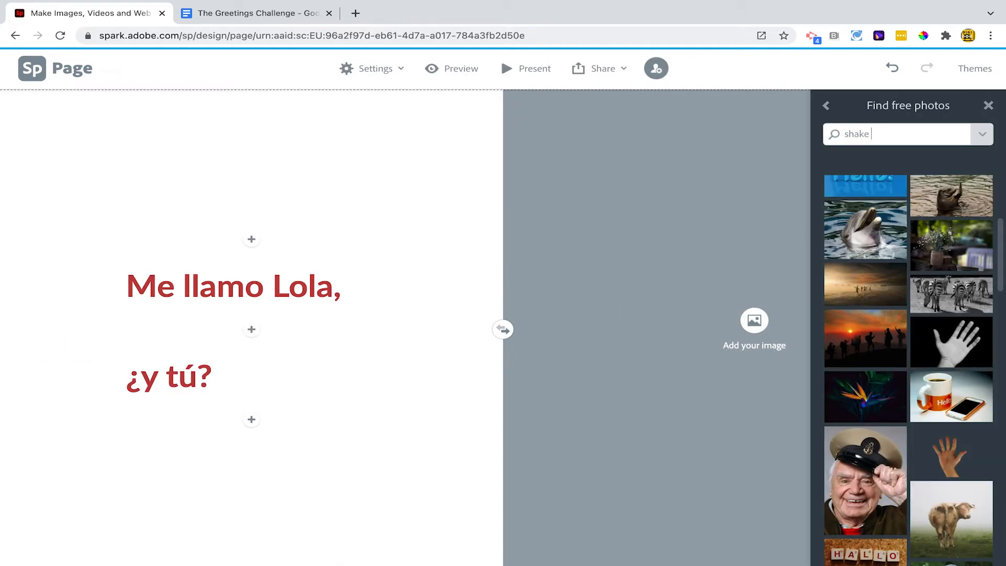
type("shake hands")
key("Return")
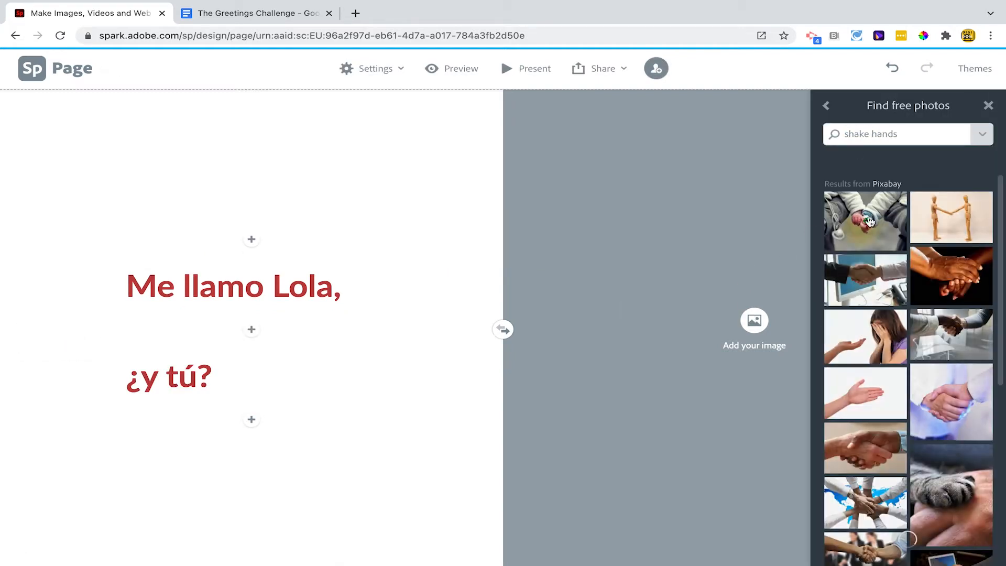
left_click(949, 224)
left_click(988, 105)
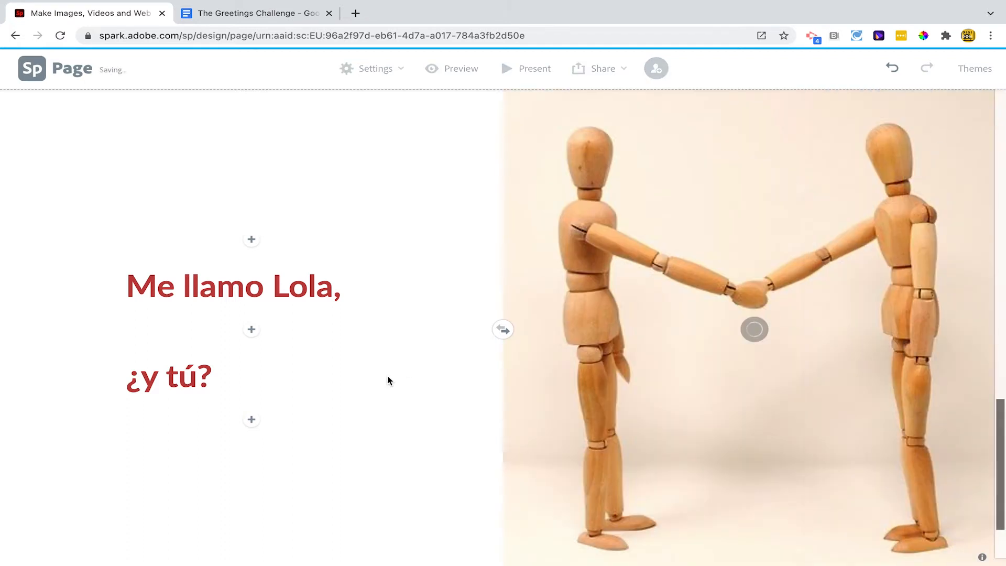
scroll(367, 422, "down", 2)
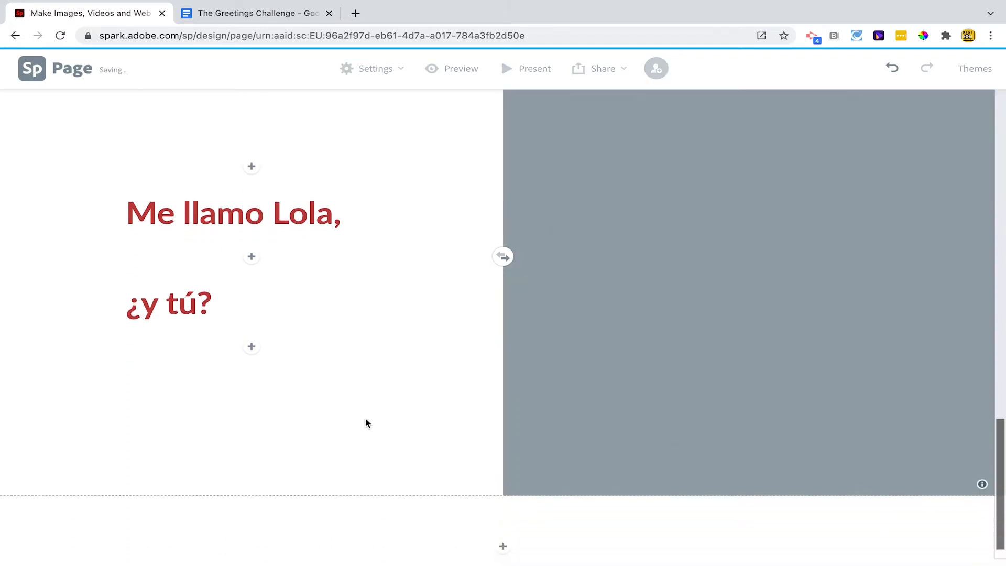
Add a third split layout at the end of the page, and copy the third dialogue line from the Google Docs document
left_click(636, 482)
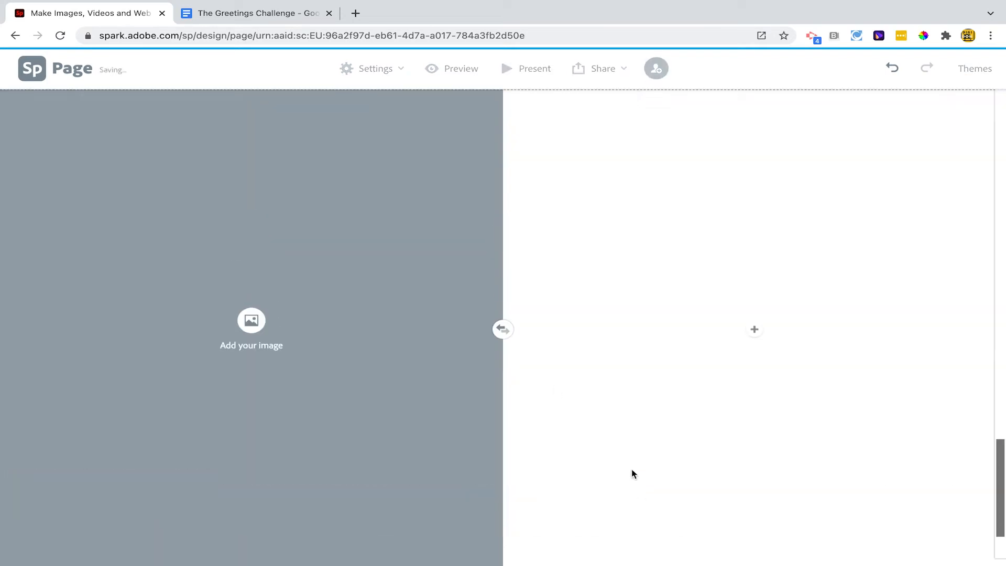
left_click(274, 15)
left_click_drag(273, 288, 524, 289)
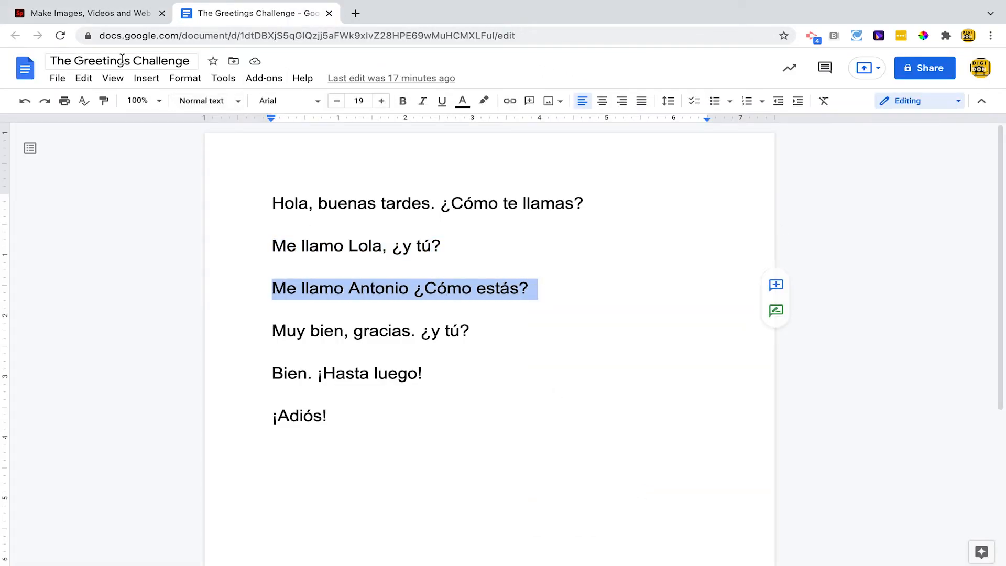
Paste the copied line as text below "¿y tú?" in the second split layout and move "¿Cómo estás?" into its own paragraph
left_click(108, 12)
scroll(262, 372, "up", 5)
left_click(251, 436)
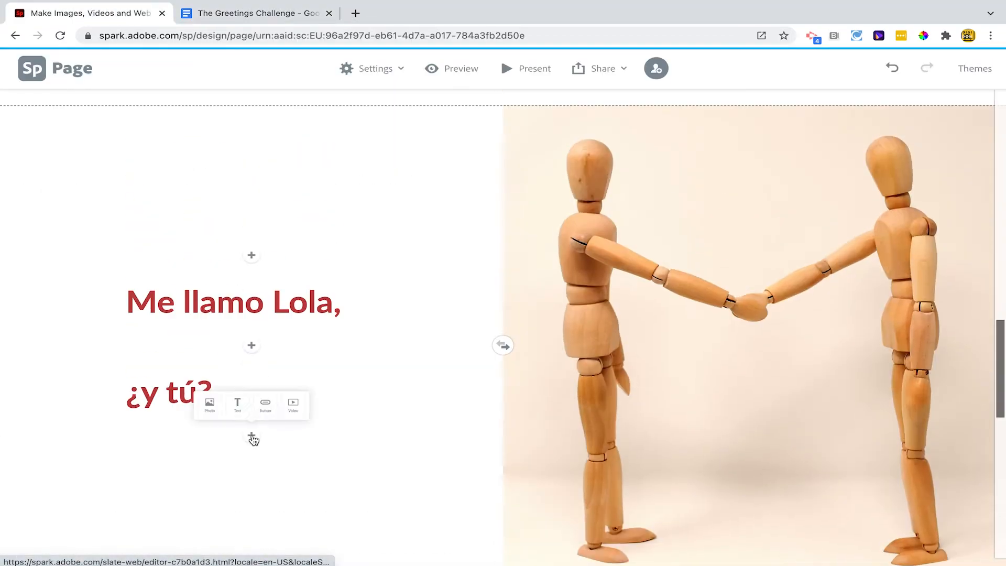
left_click(237, 405)
type("Me llamo Antonio ¿Cómo estás?")
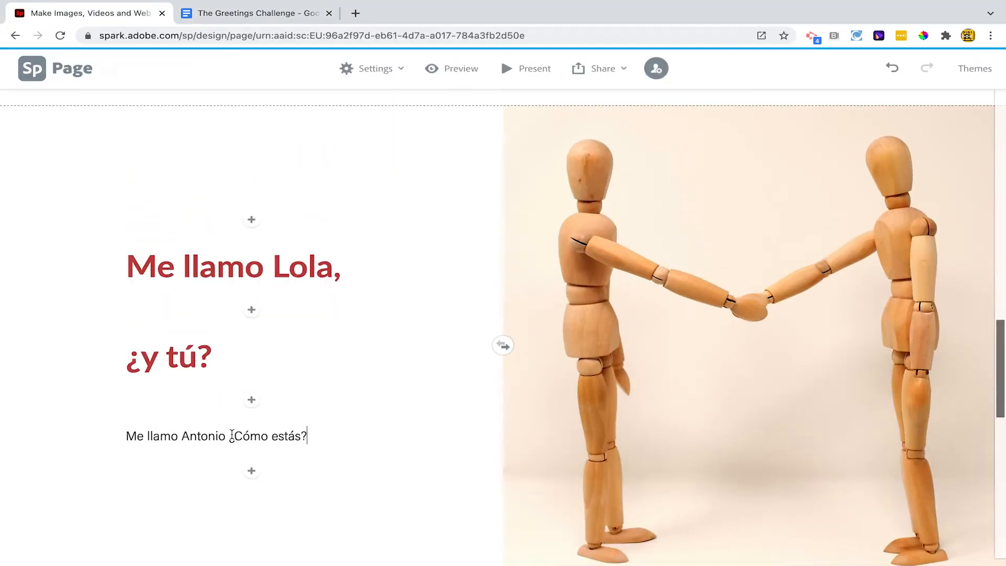
left_click(230, 435)
key("Return")
Format the two newly pasted paragraphs beside the mannequin photo as H1 headings
left_click(149, 400)
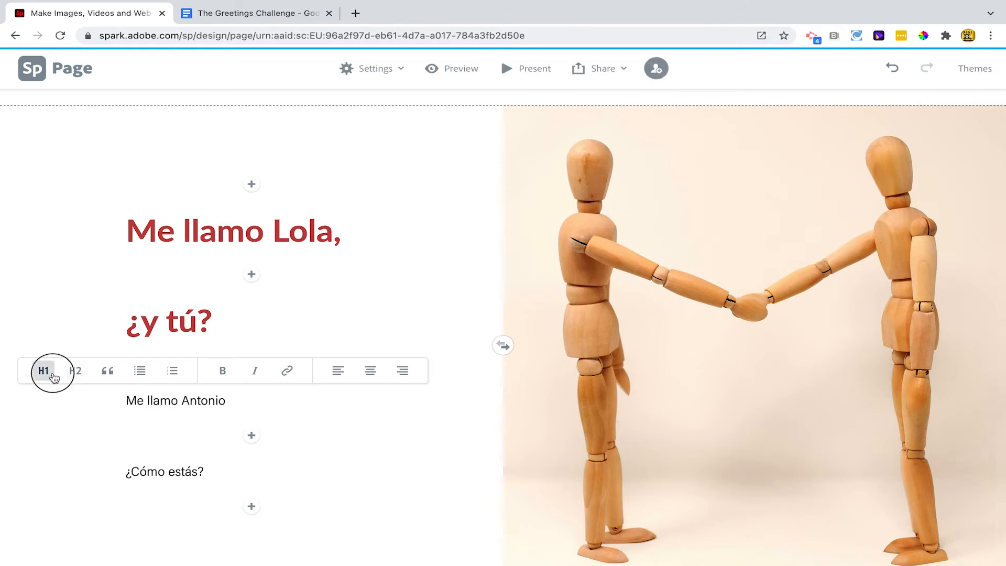
left_click(47, 372)
left_click(143, 492)
left_click(43, 469)
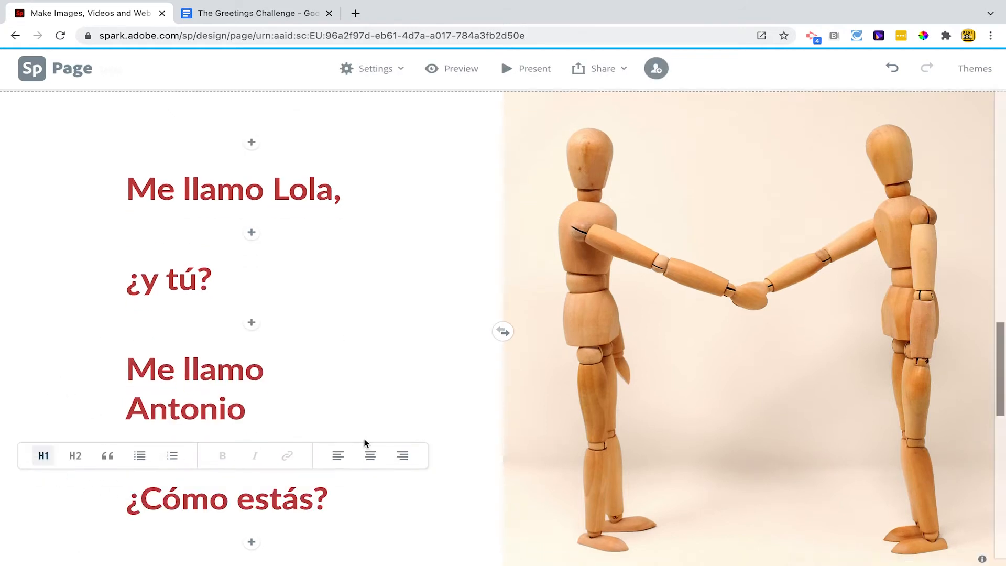
Copy "Muy bien, gracias. ¿y tú?" from the Google Docs document and paste it as text in the third split layout
scroll(32, 386, "down", 10)
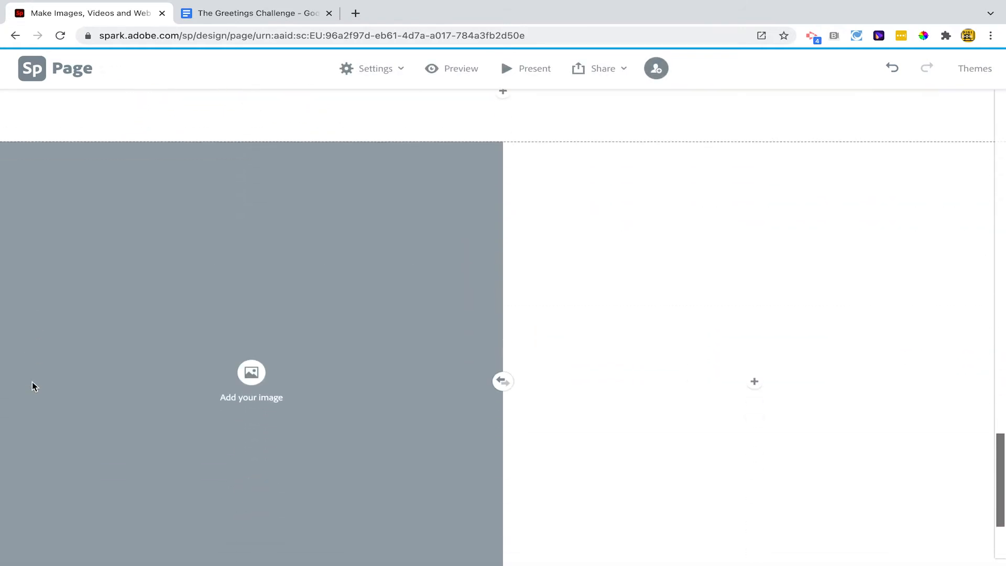
left_click(247, 13)
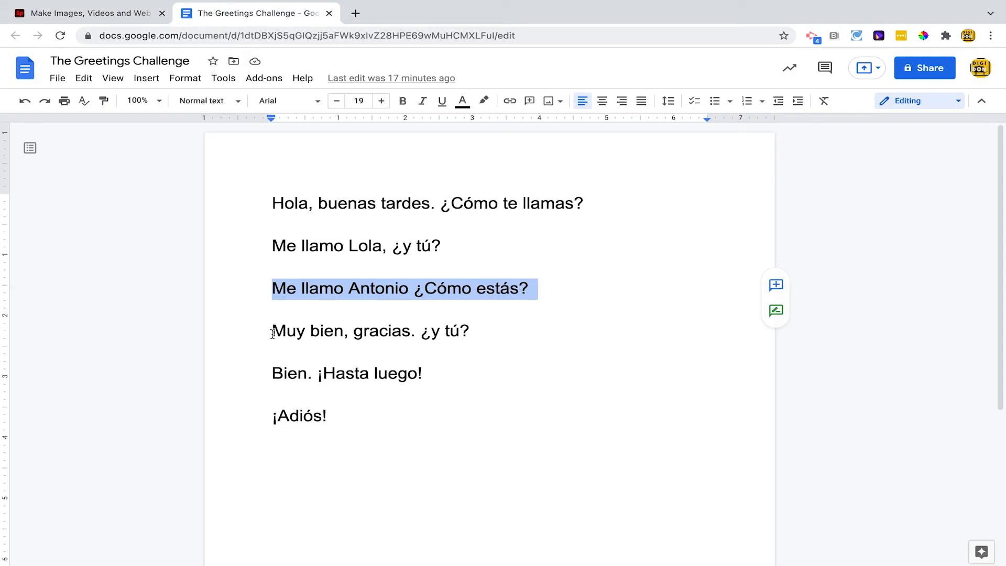
left_click_drag(272, 333, 482, 330)
key("ctrl+c")
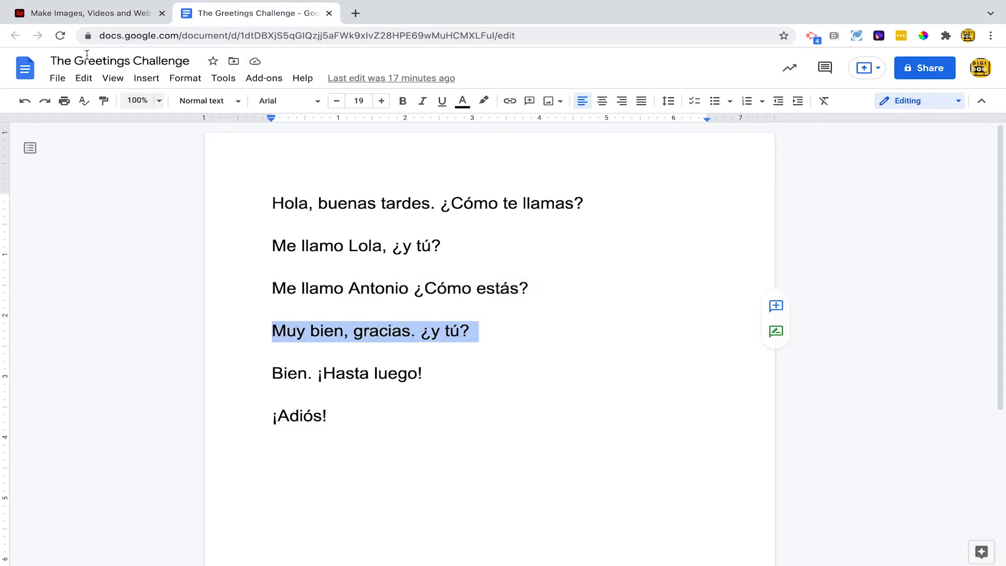
left_click(86, 13)
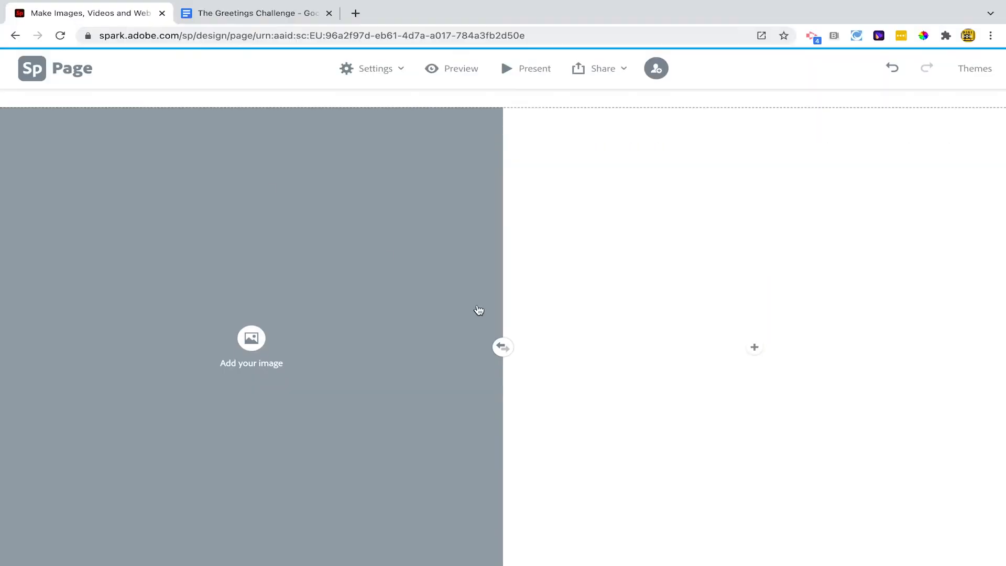
left_click(753, 346)
left_click(715, 311)
key("ctrl+v")
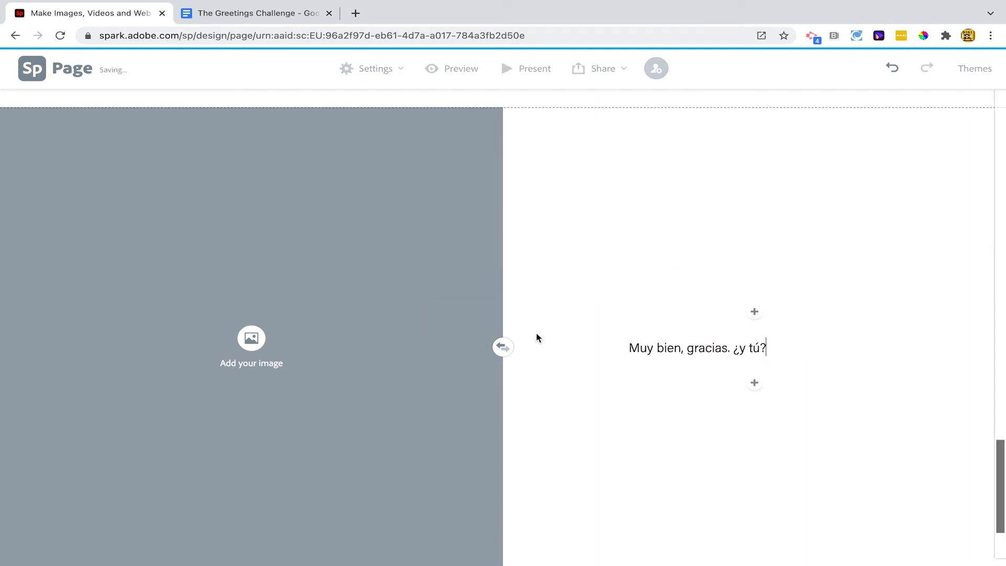
Search the free photos for "thumbs up" and fill the third split layout's image half with the woman giving two thumbs up
left_click(245, 346)
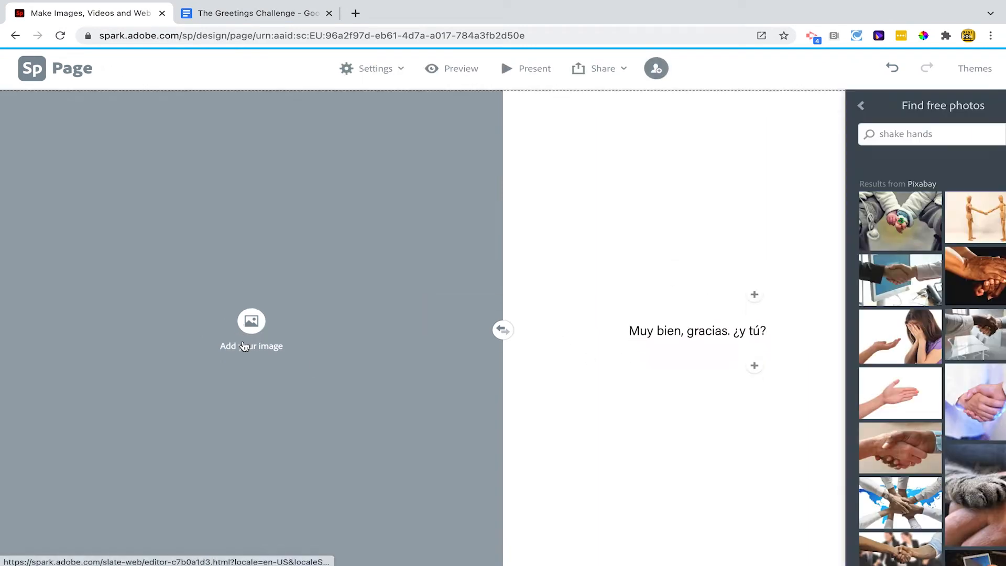
triple_click(853, 133)
type("thumb")
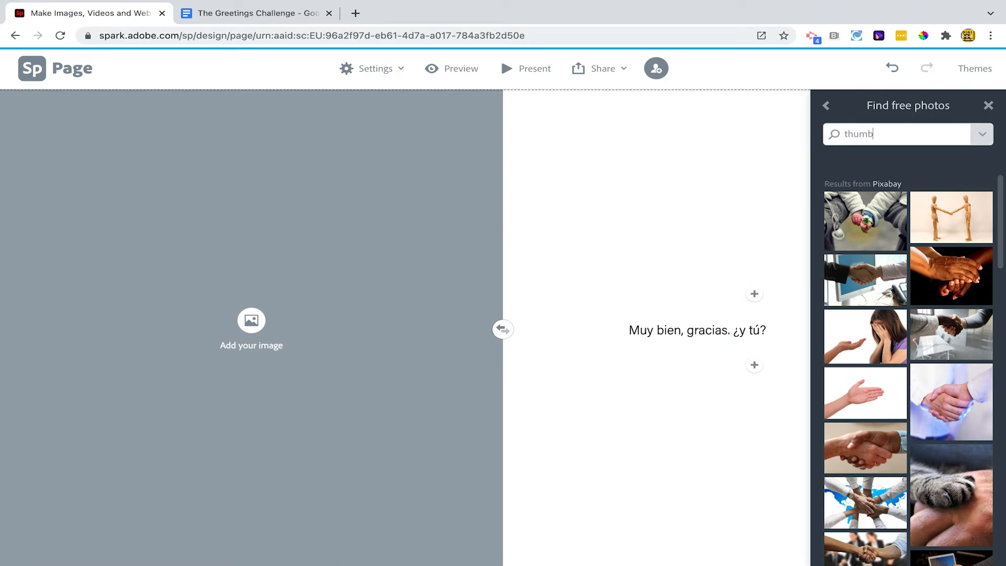
type("s up")
key("Return")
left_click(866, 225)
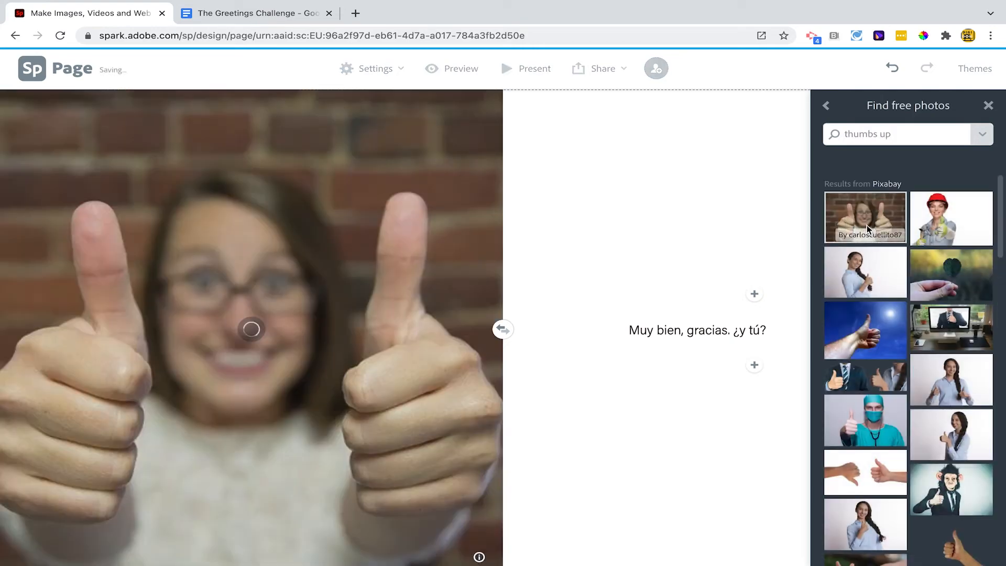
left_click(988, 105)
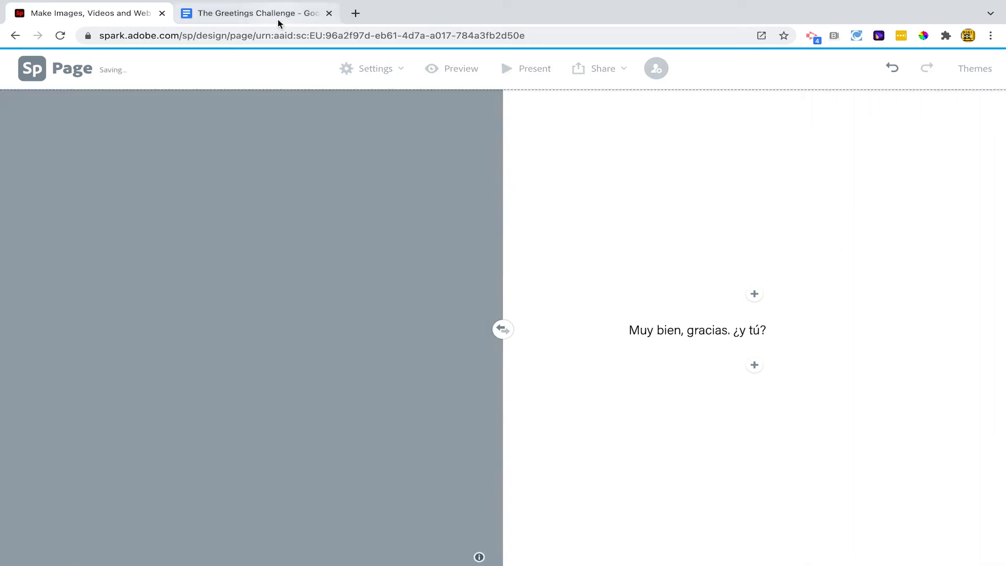
Copy "Bien. ¡Hasta luego!" from the Google Docs document and paste it as text below "Muy bien, gracias. ¿y tú?"
left_click(277, 19)
left_click_drag(273, 373, 434, 373)
key("ctrl+c")
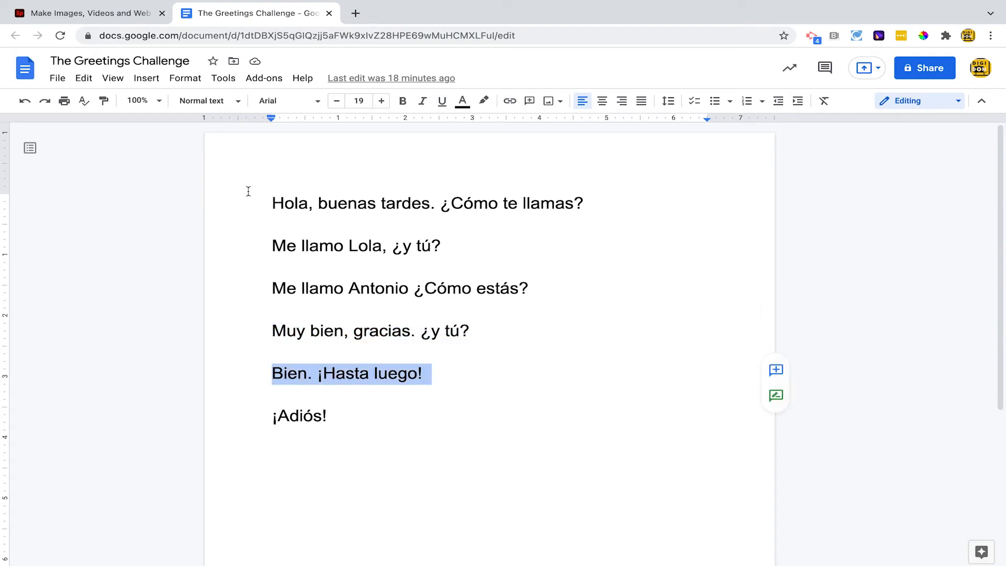
left_click(105, 14)
left_click(755, 367)
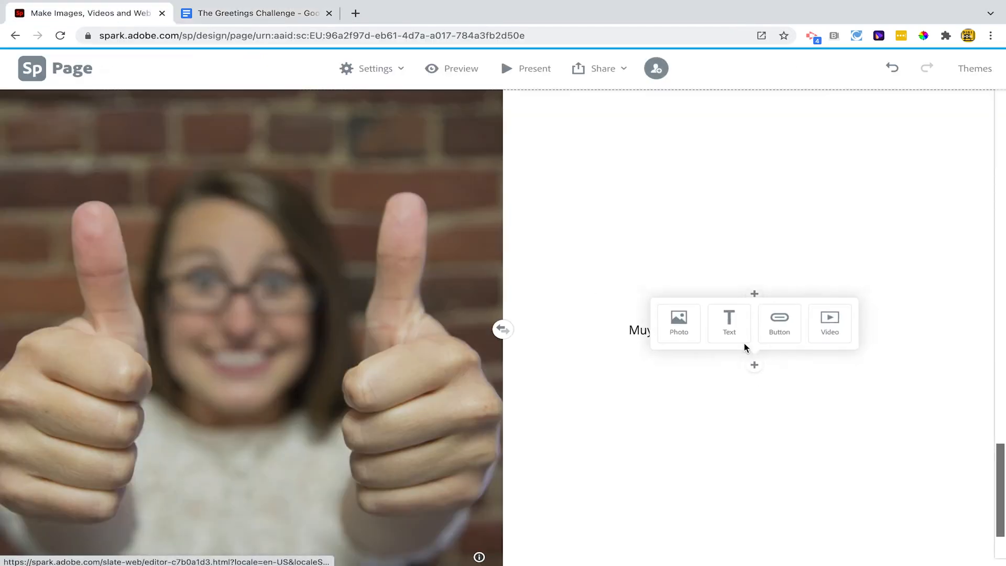
left_click(731, 322)
key("ctrl+v")
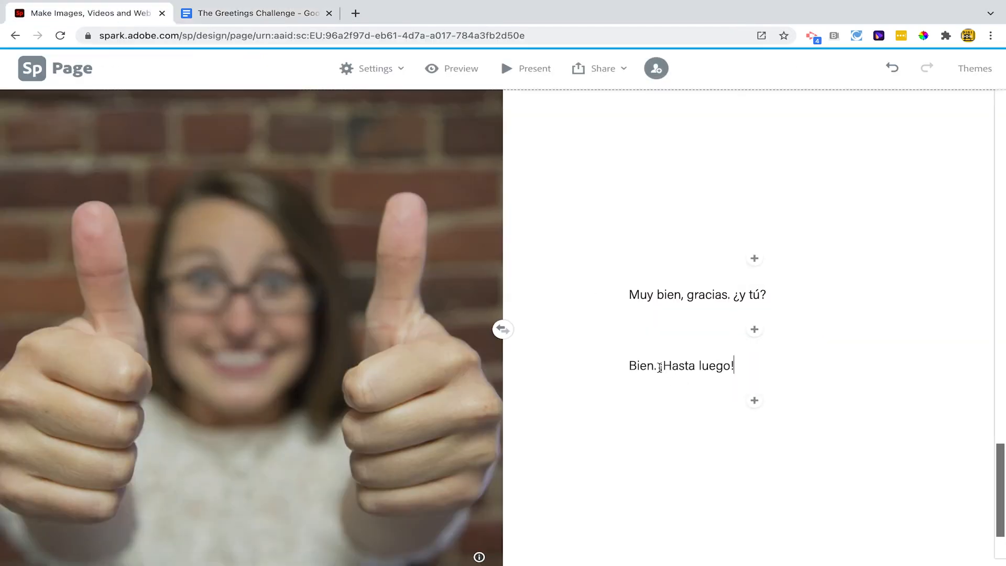
Cut "¡Hasta luego!" so the paragraph reads only "Bien.", and format both paragraphs of the third split layout as H1 headings
left_click_drag(660, 367, 733, 367)
key("BackSpace")
key("BackSpace")
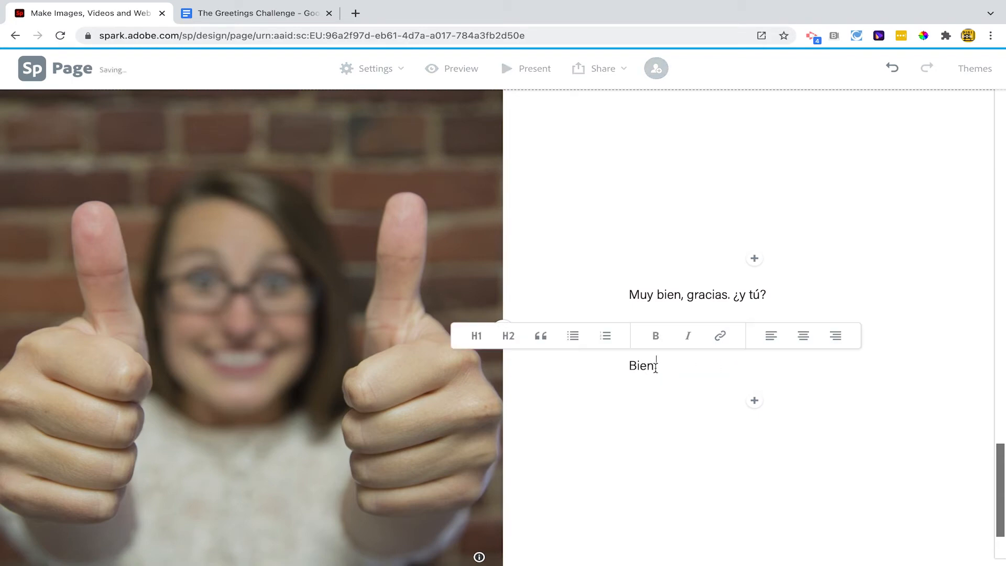
left_click(490, 336)
left_click(681, 285)
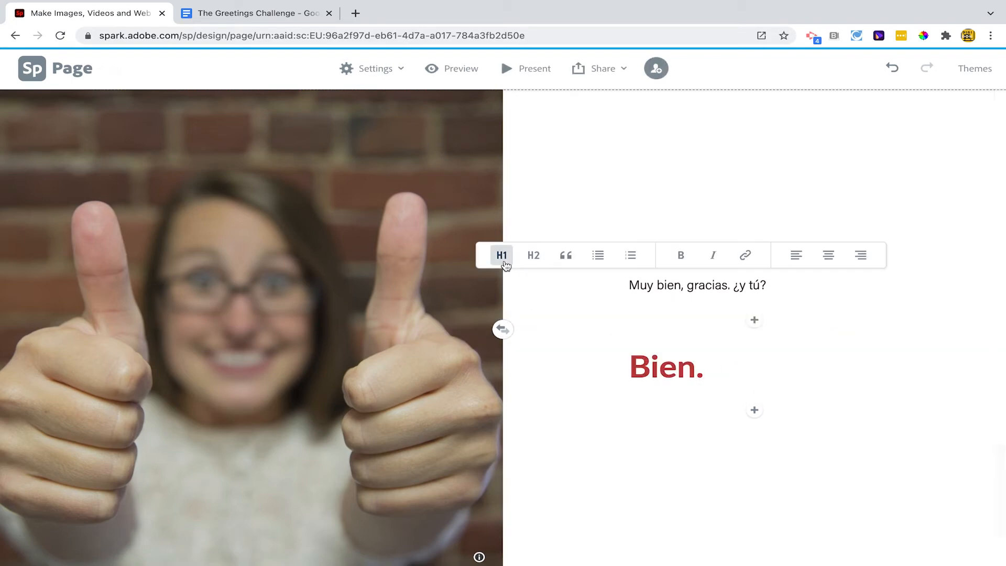
left_click(501, 254)
Add a photo below the third split layout, searching the free photos for "goodbye" and picking the "Time to say goodbye" sign
scroll(627, 483, "down", 1)
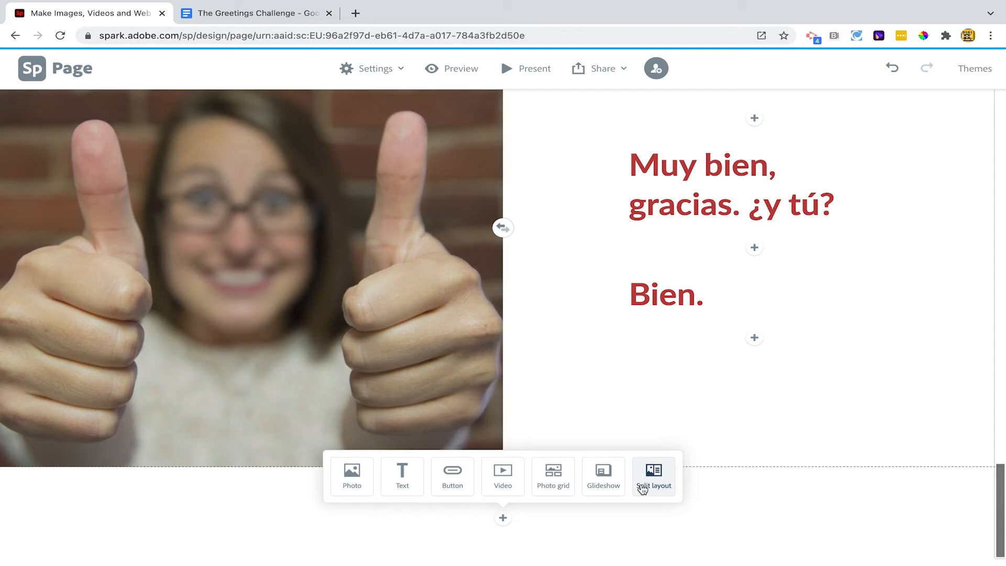
left_click(352, 474)
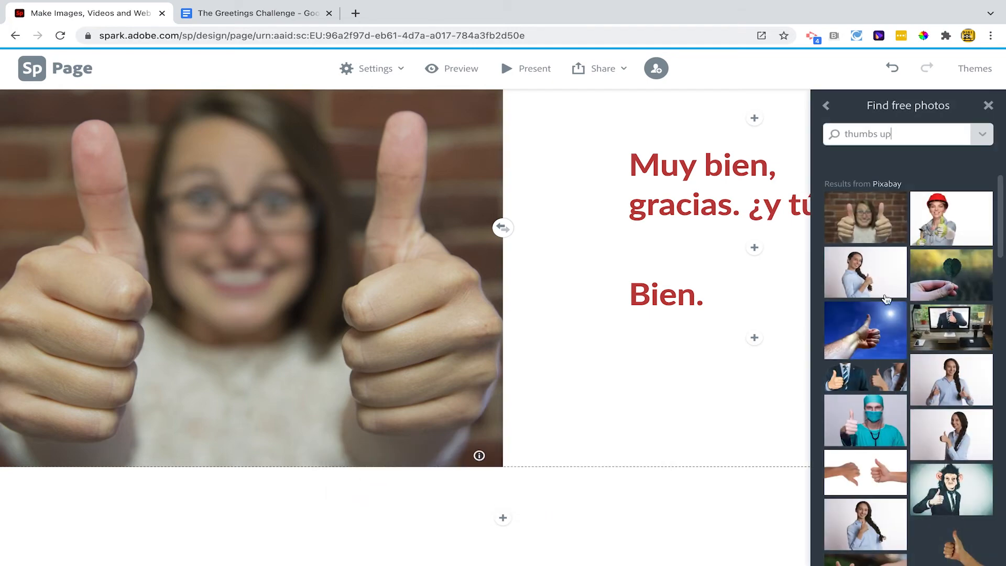
type("goodbye")
key("Return")
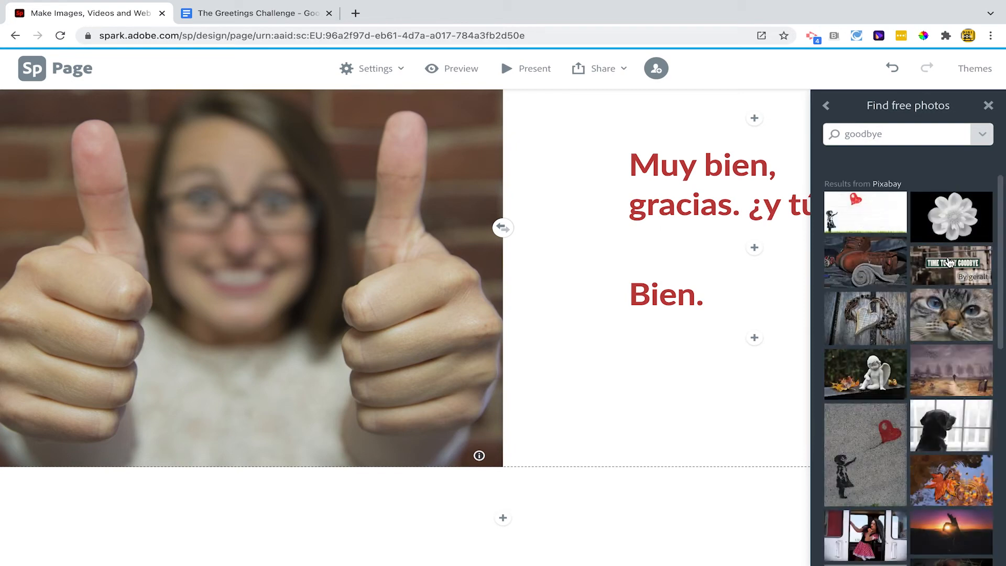
left_click(950, 262)
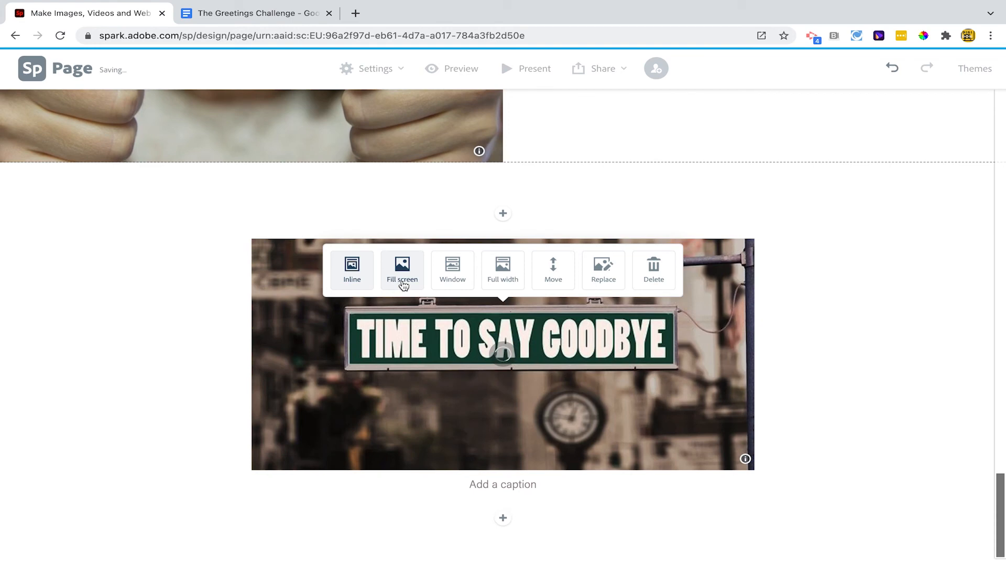
Try the Full width display on the goodbye sign photo, and switch it to Fill screen
left_click(490, 273)
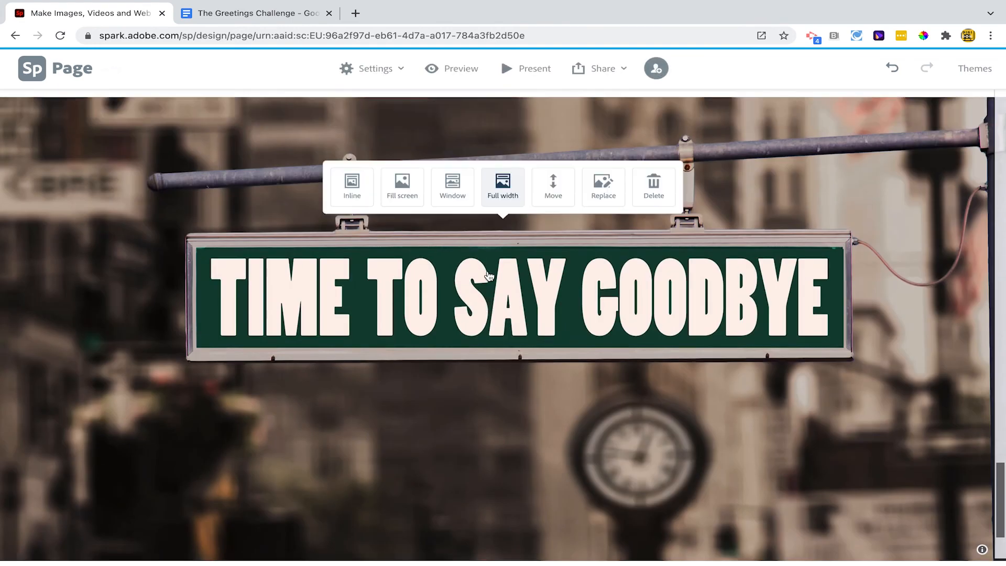
scroll(356, 304, "up", 3)
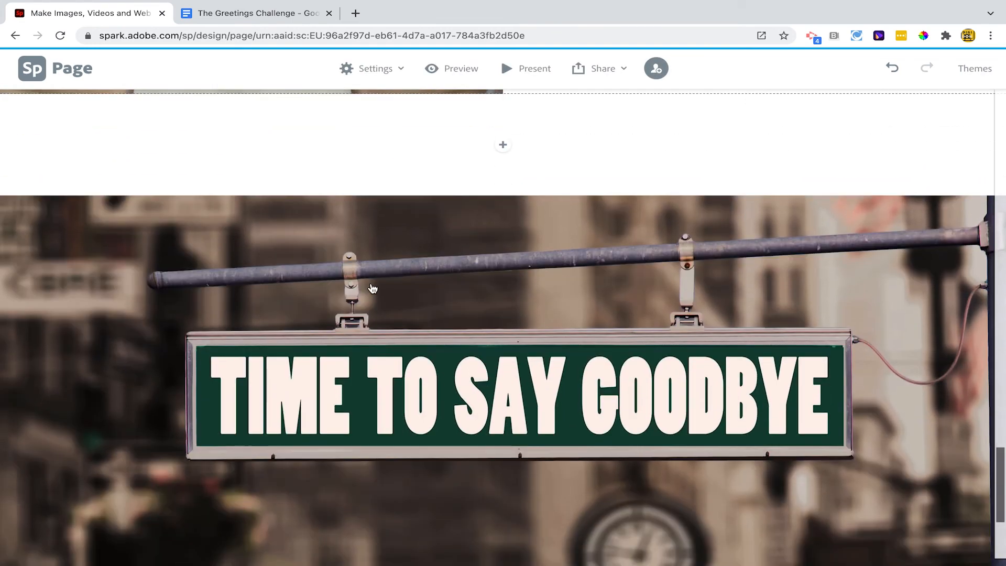
scroll(372, 289, "down", 2)
left_click(408, 194)
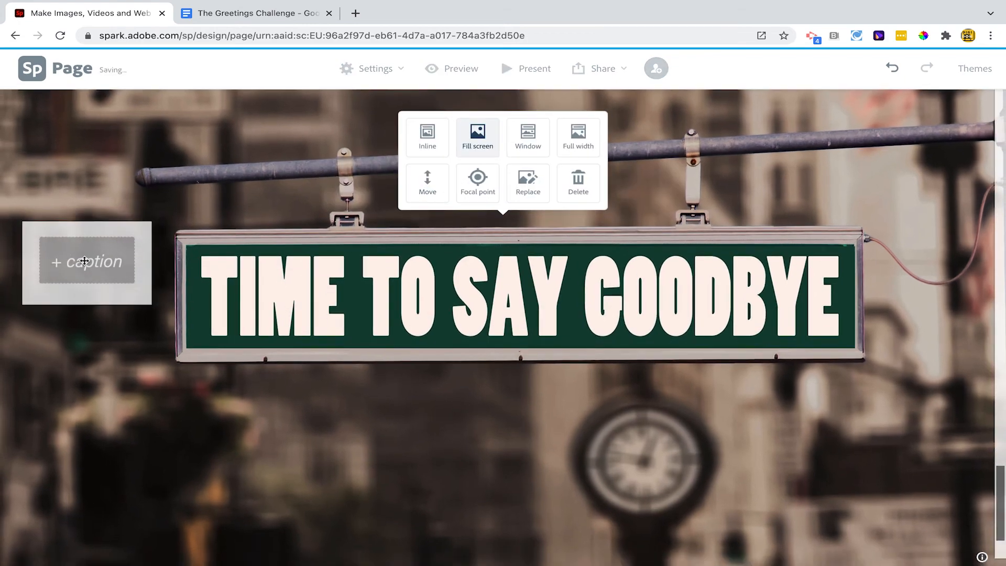
Paste "¡Hasta luego!" as the fill-screen photo's caption and append "¡Adiós!" copied from the Google Docs document
type("¡Hasta luego!")
left_click(215, 20)
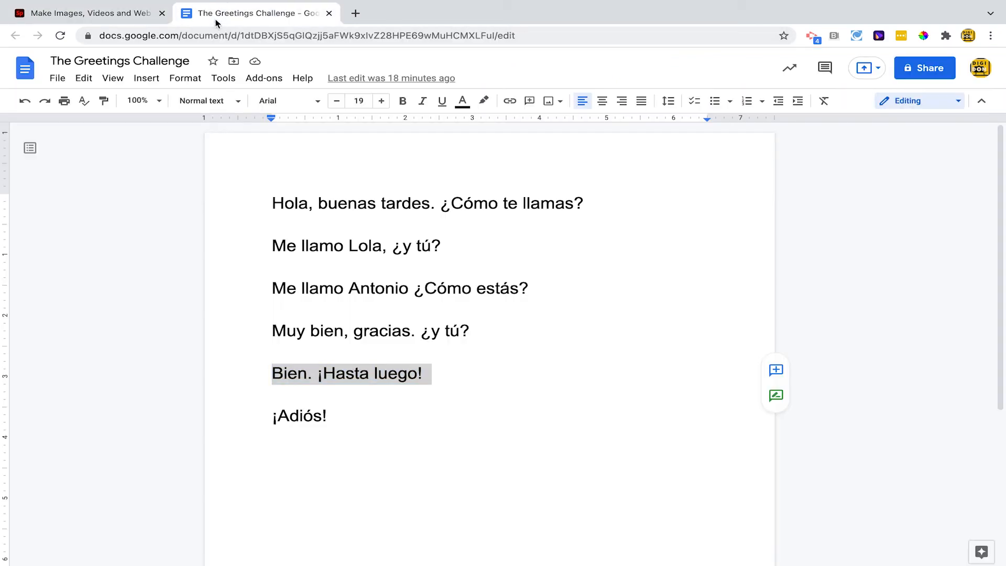
left_click_drag(270, 418, 342, 419)
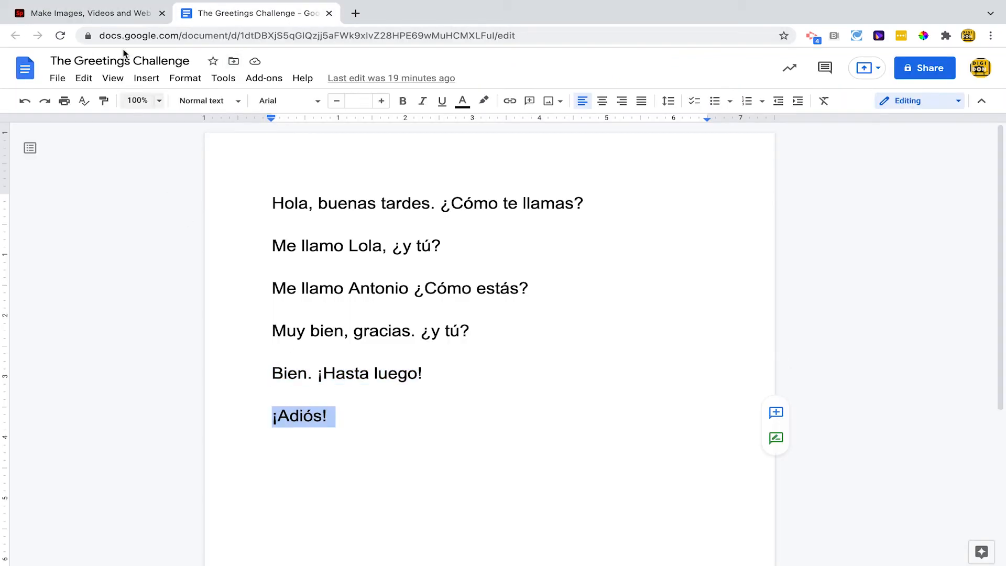
left_click(147, 19)
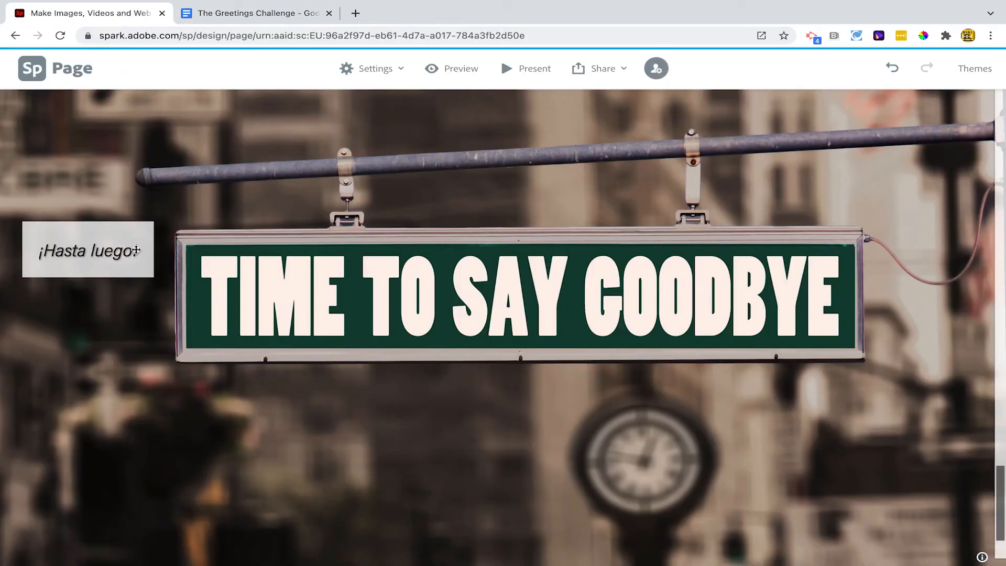
type("¡Adiós!")
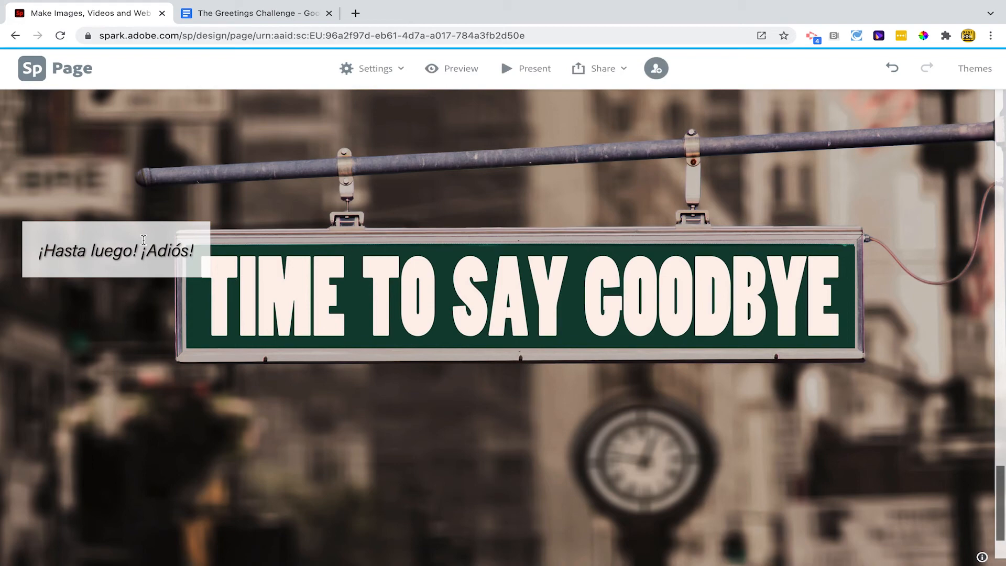
Replace the goodbye sign photo with the "goodbye" search's photo of a woman with a backpack waving at a ferry
left_click(248, 205)
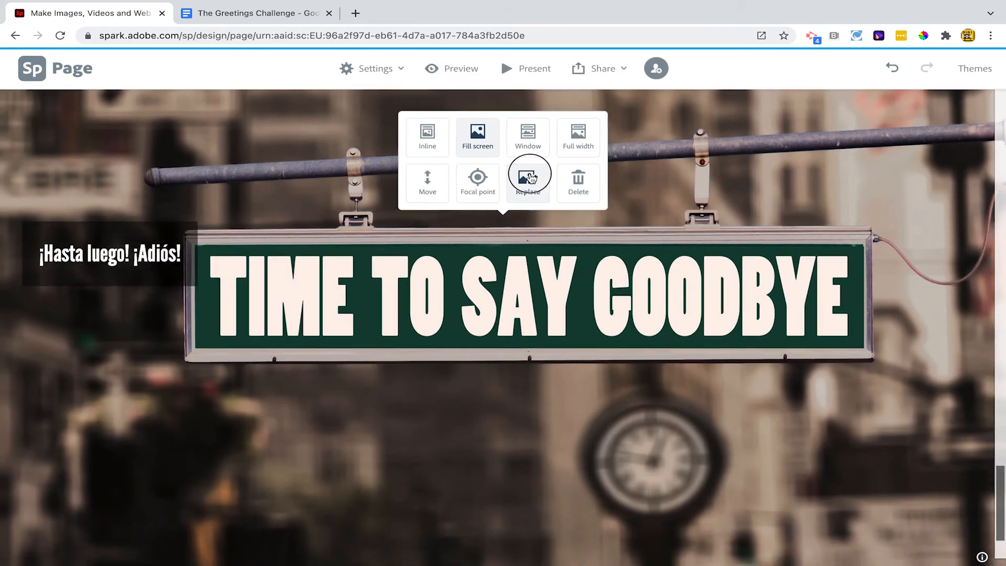
left_click(532, 175)
scroll(893, 402, "down", 3)
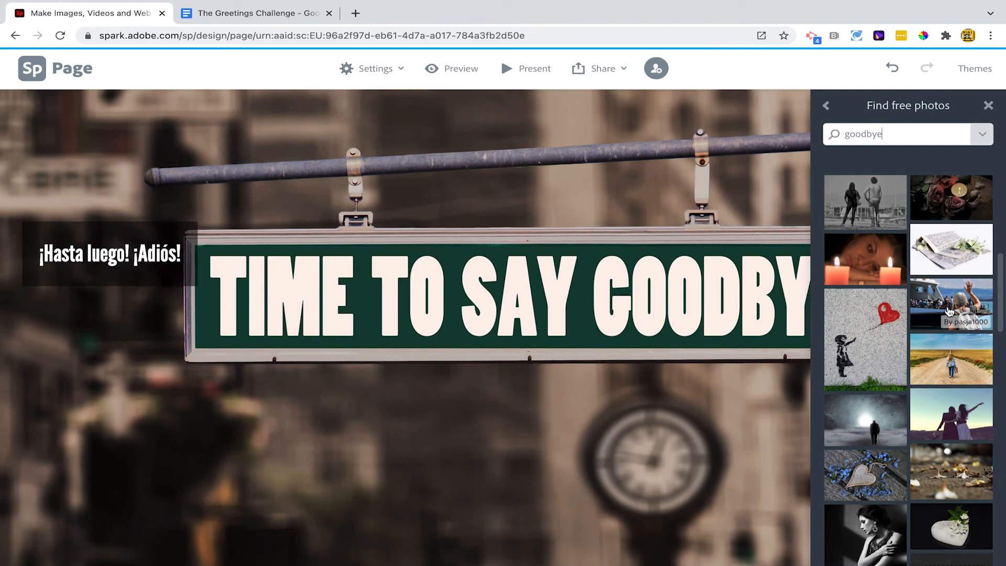
left_click(949, 311)
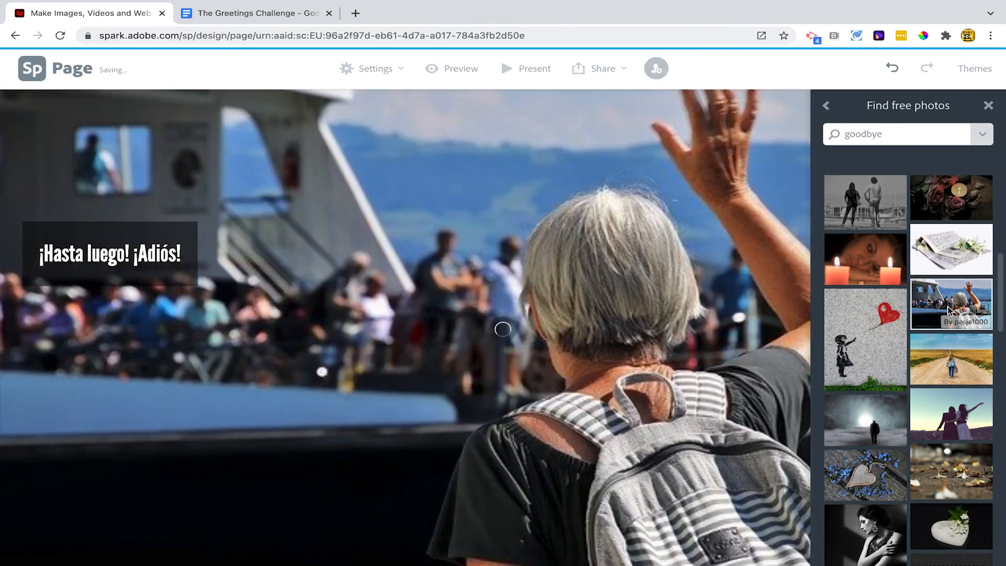
left_click(989, 106)
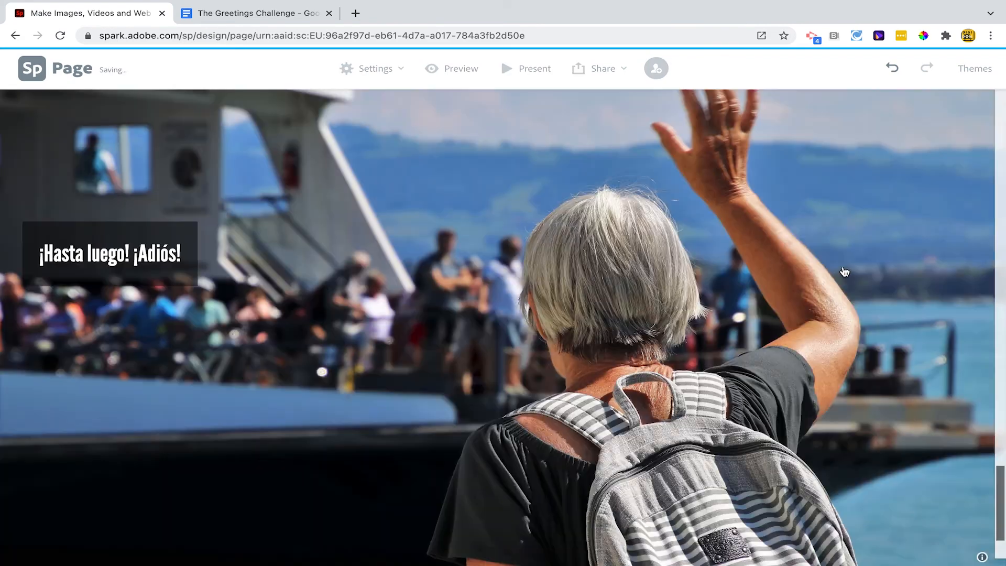
Present the page full screen from its title to the closing goodbye photo, and return to the editor
scroll(592, 124, "up", 15)
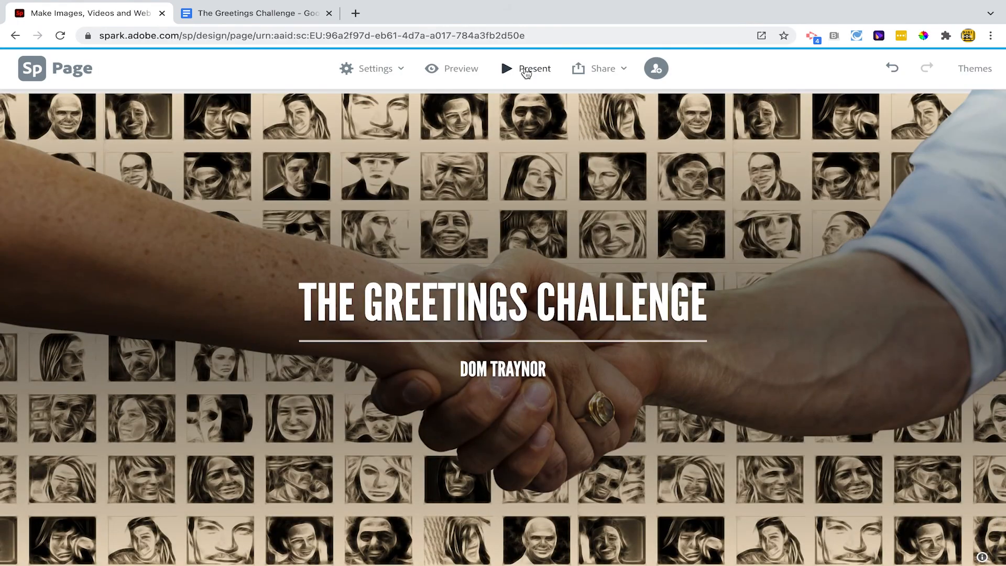
left_click(521, 67)
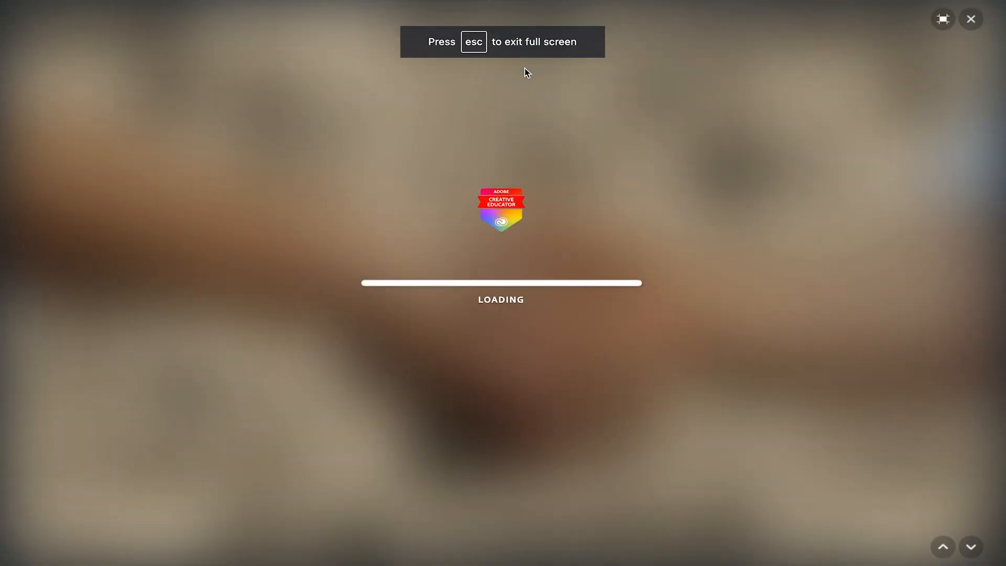
scroll(524, 68, "down", 10)
scroll(525, 72, "down", 20)
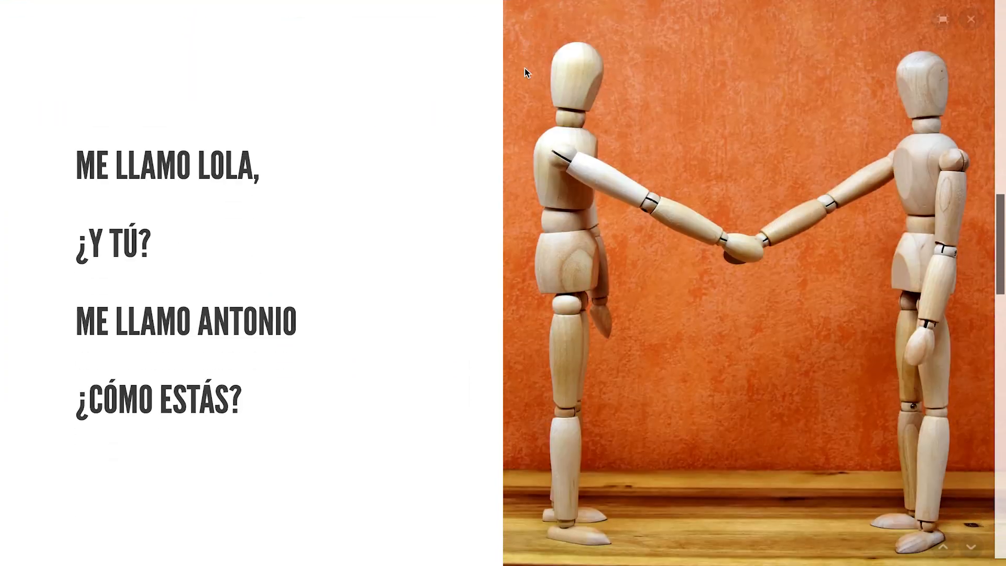
scroll(526, 73, "down", 10)
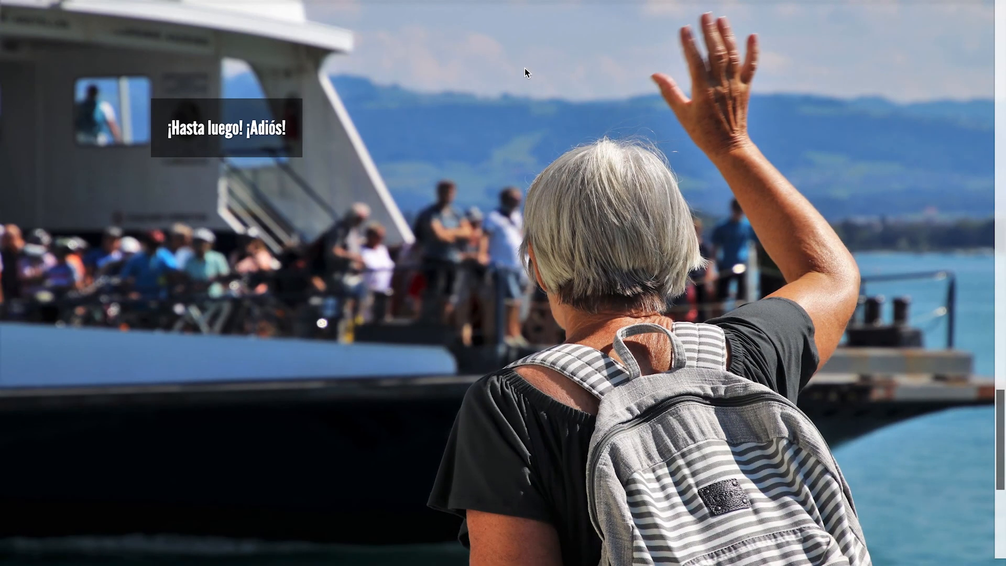
key("Escape")
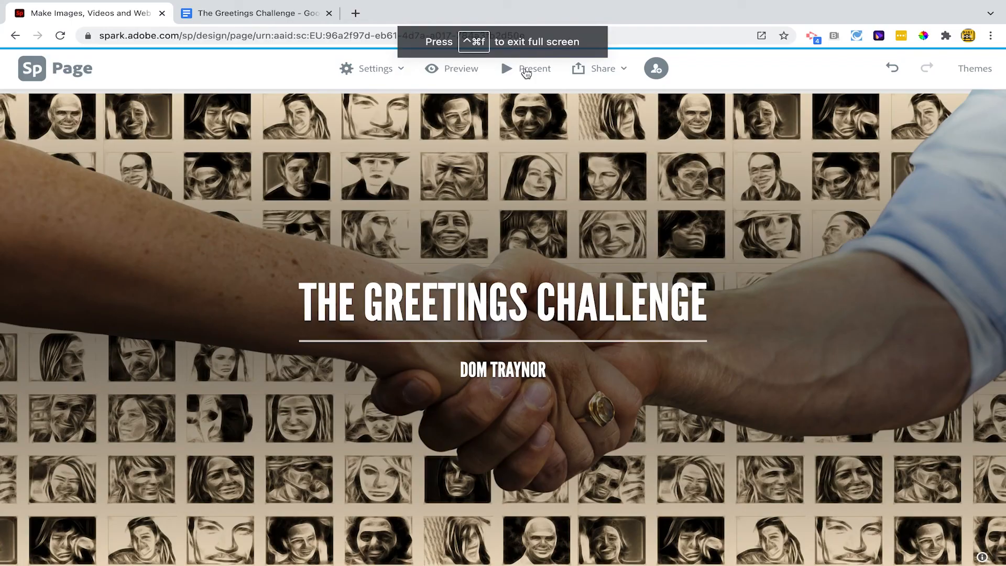
Publish the page under the title "The Greetings Challenge" and create its shareable link
left_click(595, 74)
left_click(589, 101)
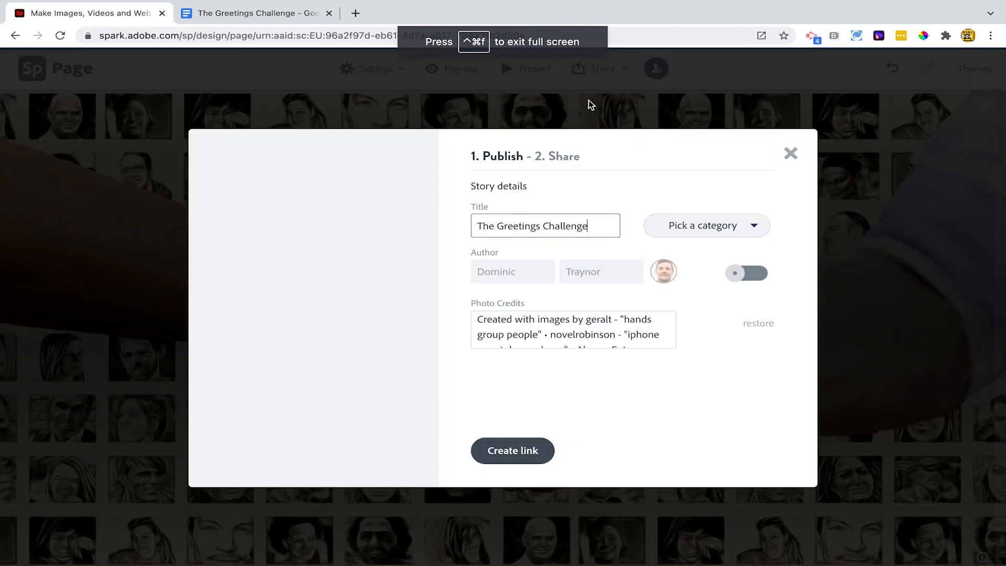
left_click(513, 450)
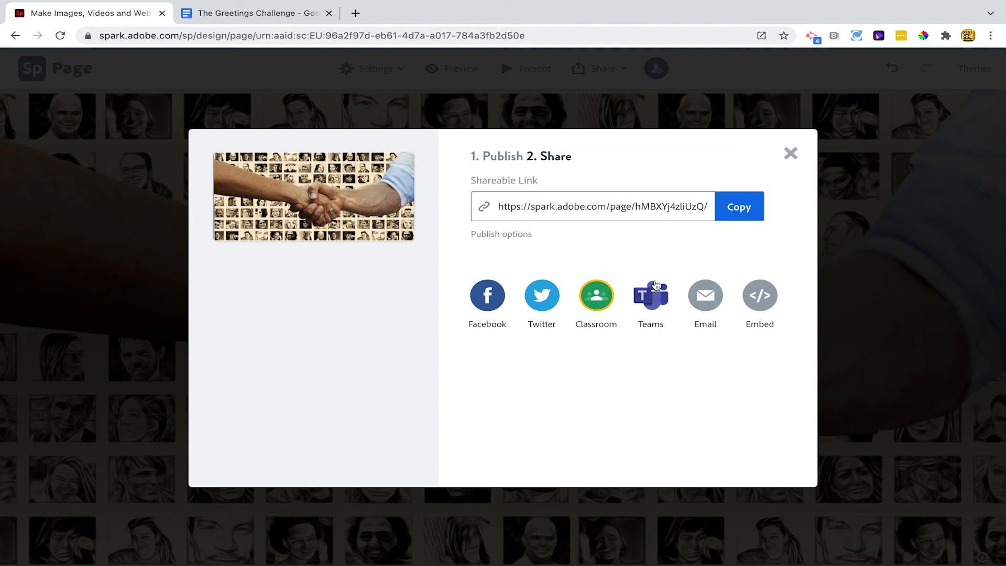
Copy the published page's shareable link and open it in a new browser tab
left_click(739, 207)
left_click(355, 13)
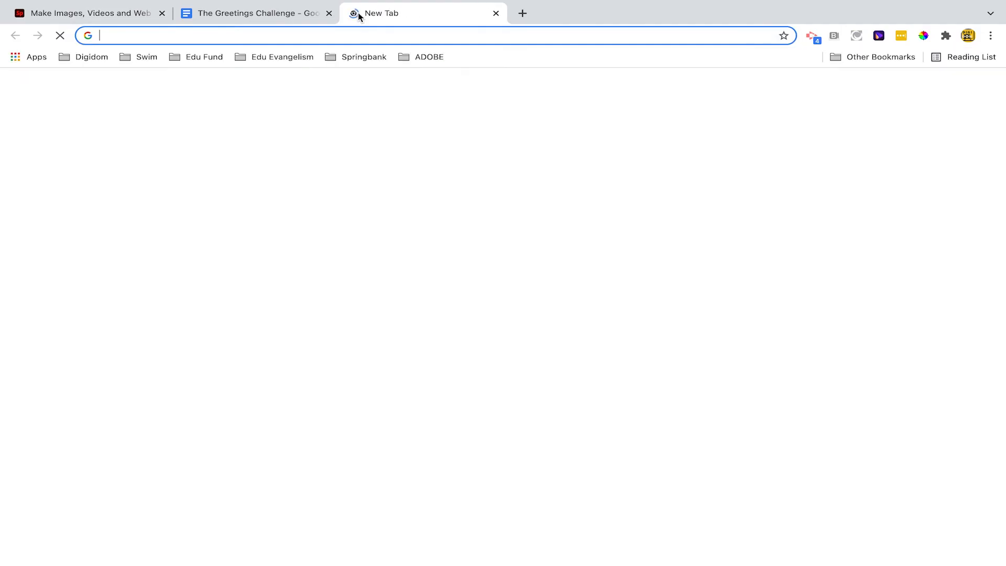
key("ctrl+v")
key("Return")
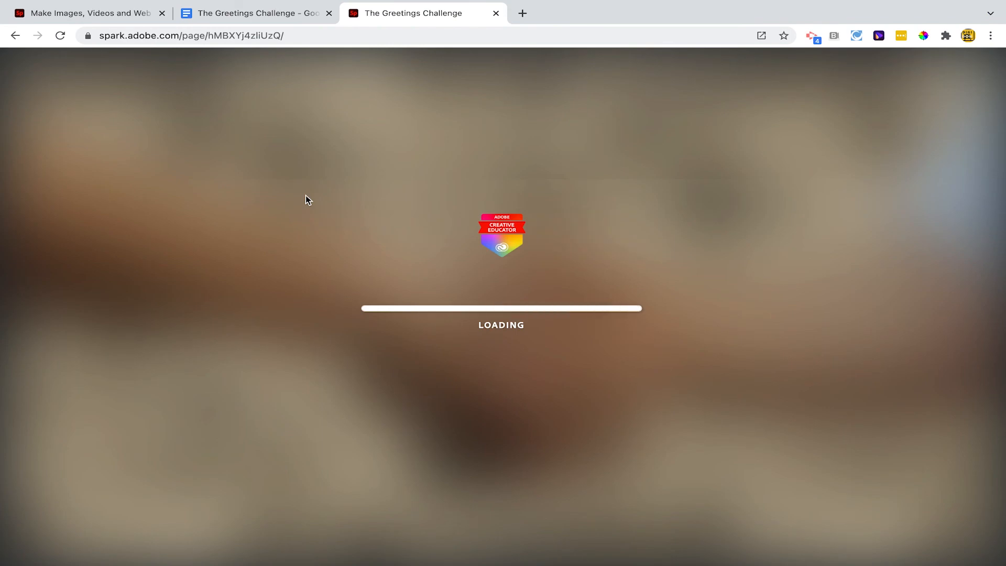